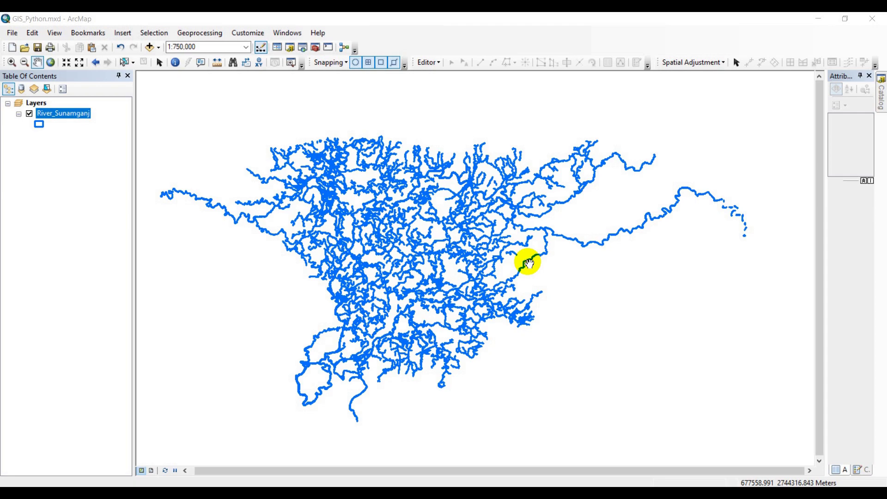
- Return to the ArcMap map and open the River_Sunamganj layer's attribute table
drag(529, 263, 550, 245)
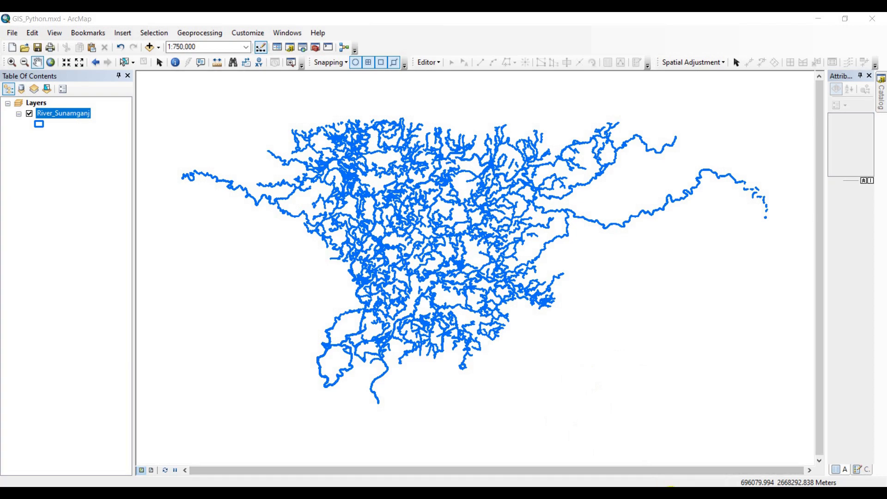
click(655, 430)
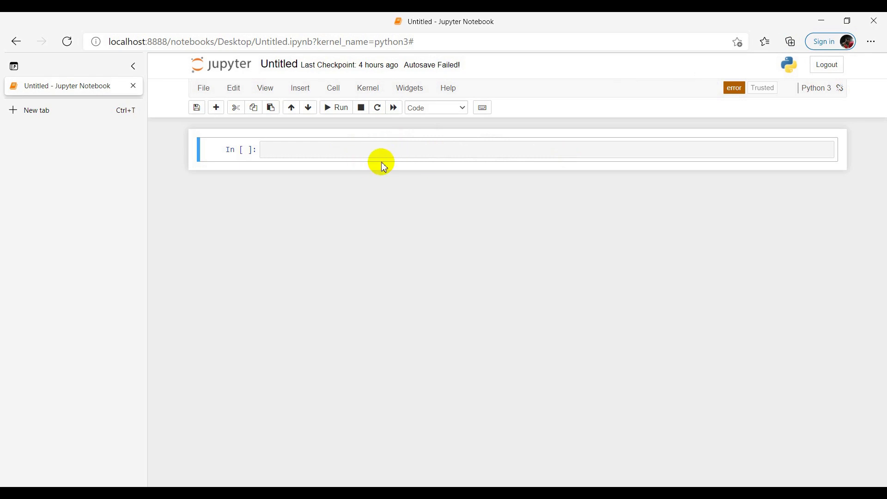
click(698, 491)
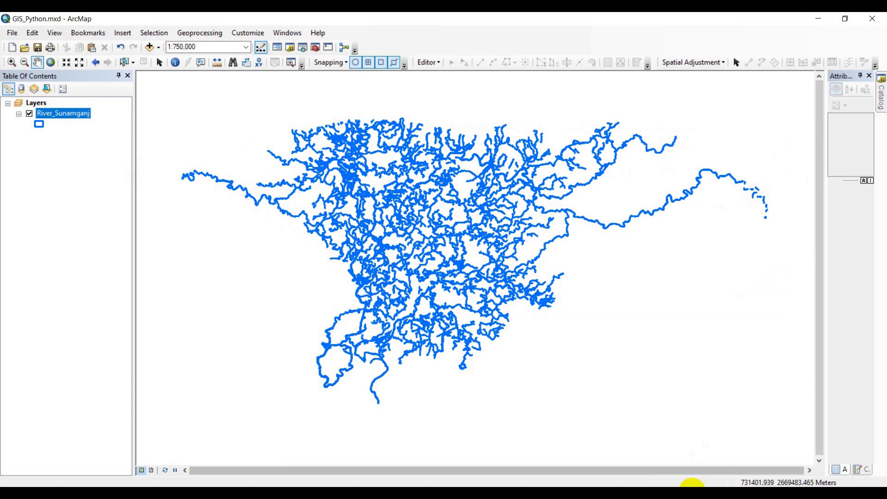
mouse_move(699, 490)
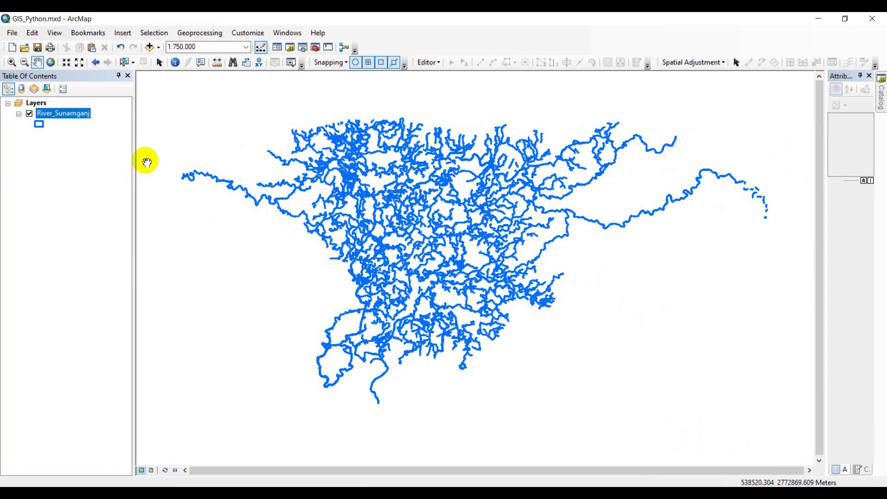
right_click(76, 114)
click(119, 144)
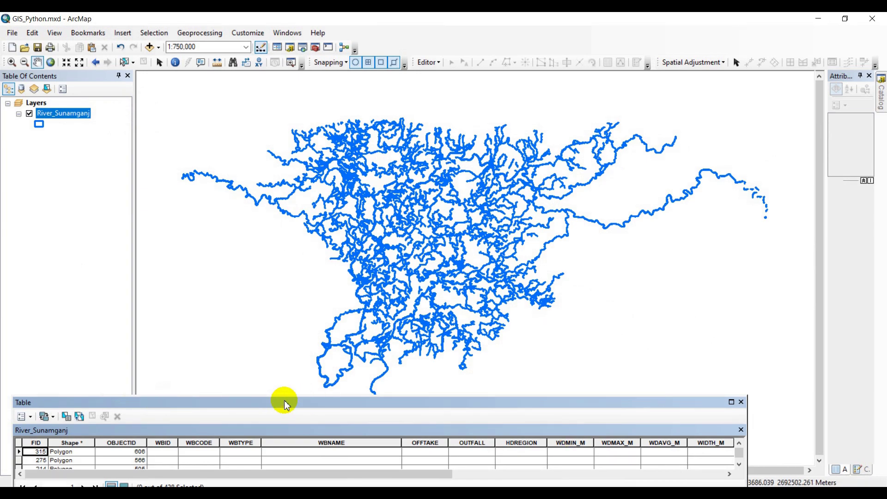
- Browse the Table Options and Editor menus, leaving the Table Options list open
click(25, 417)
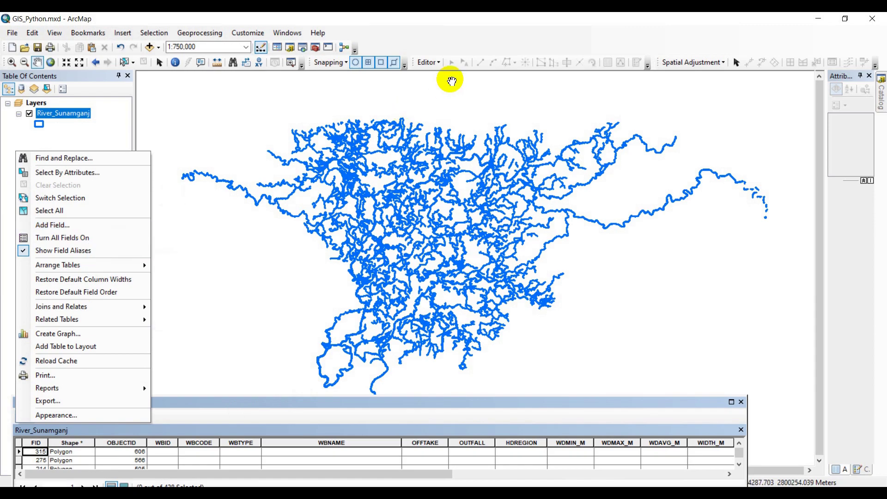
click(439, 65)
click(439, 64)
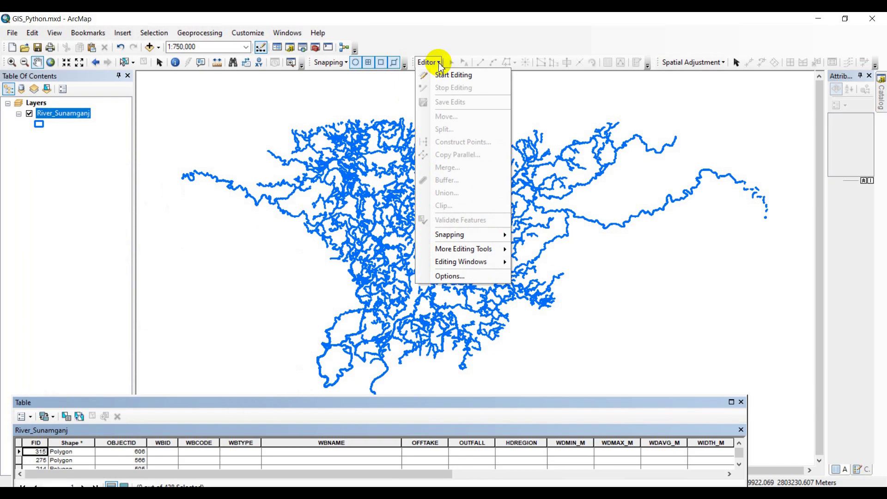
click(438, 64)
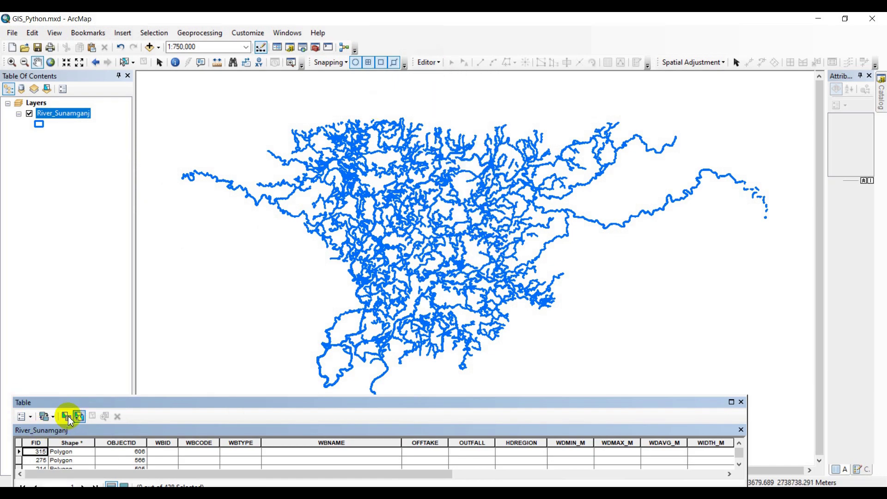
click(29, 416)
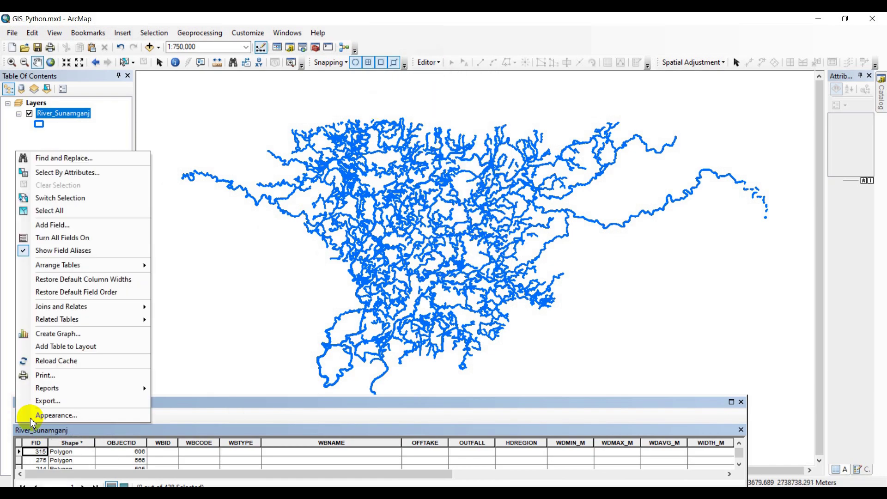
- Create a field named 'reclass' of type Text, length 50, through Add Field
click(67, 229)
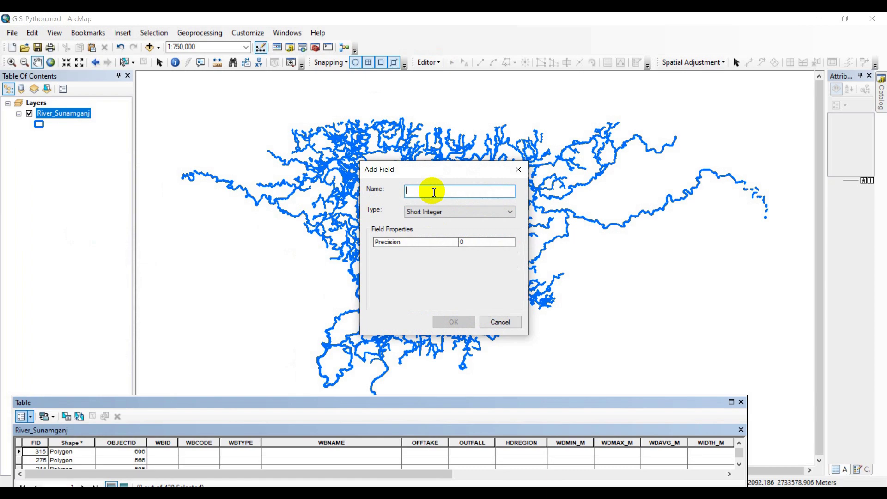
text(reclass)
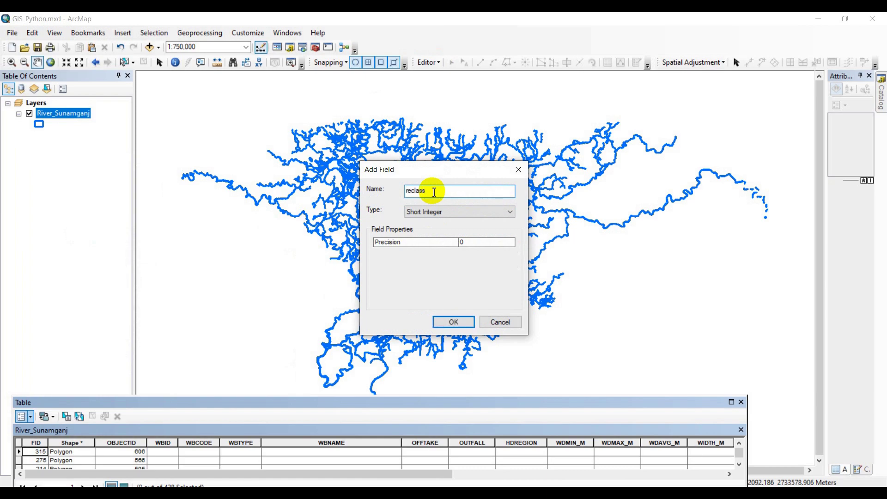
click(510, 213)
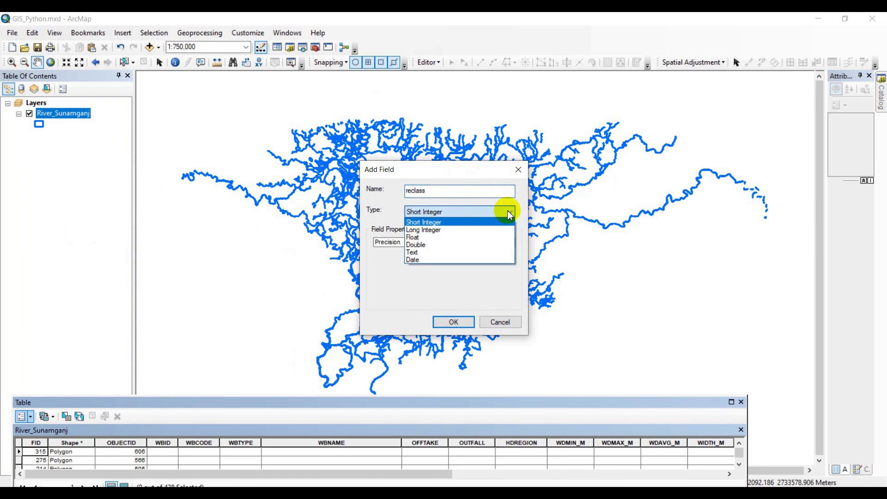
click(431, 252)
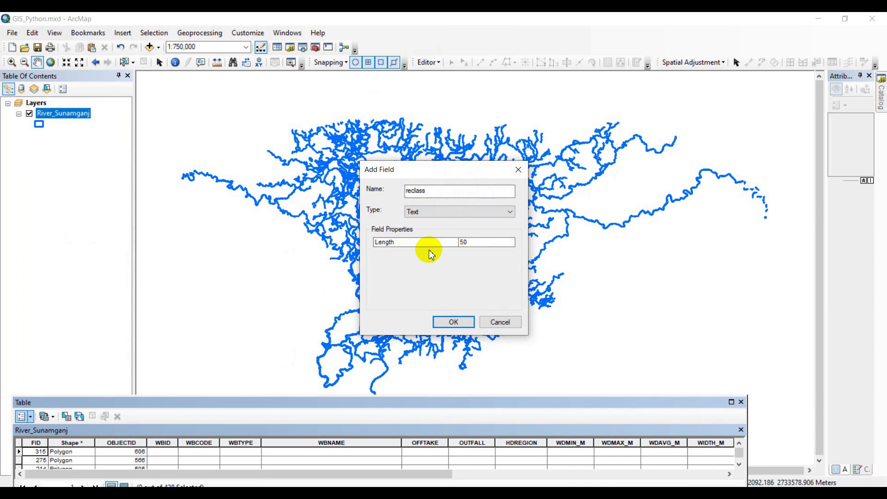
click(453, 322)
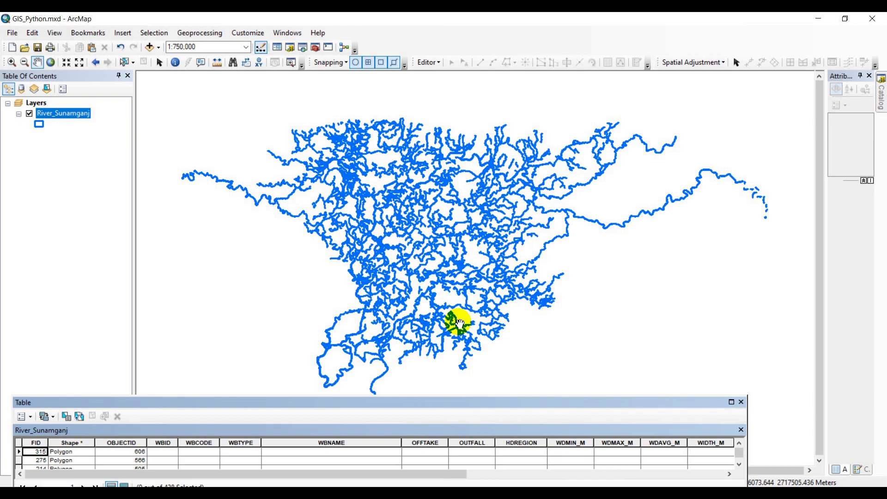
- Scroll the attribute table to the far right to reveal the empty reclass column
drag(442, 476, 697, 482)
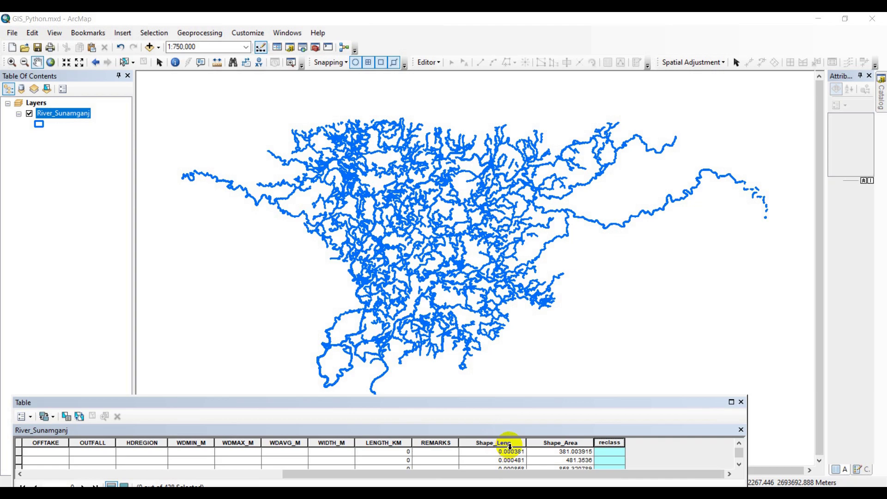
- Inspect the Shape_Leng field's properties (Double, precision 0), then close the dialog
click(516, 444)
right_click(517, 445)
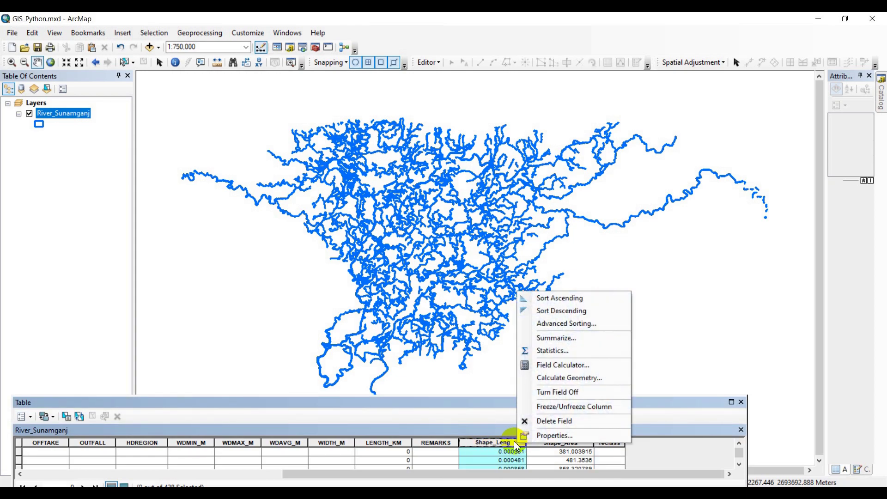
click(560, 436)
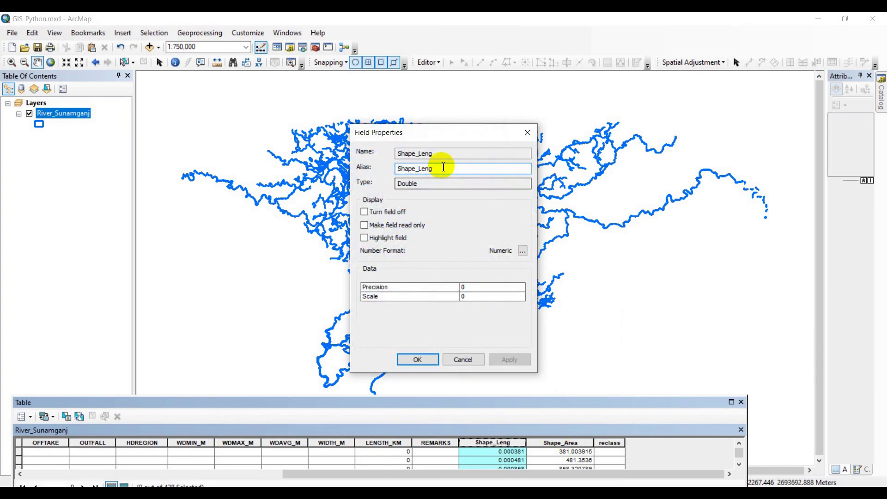
drag(446, 153, 395, 155)
key(ctrl+c)
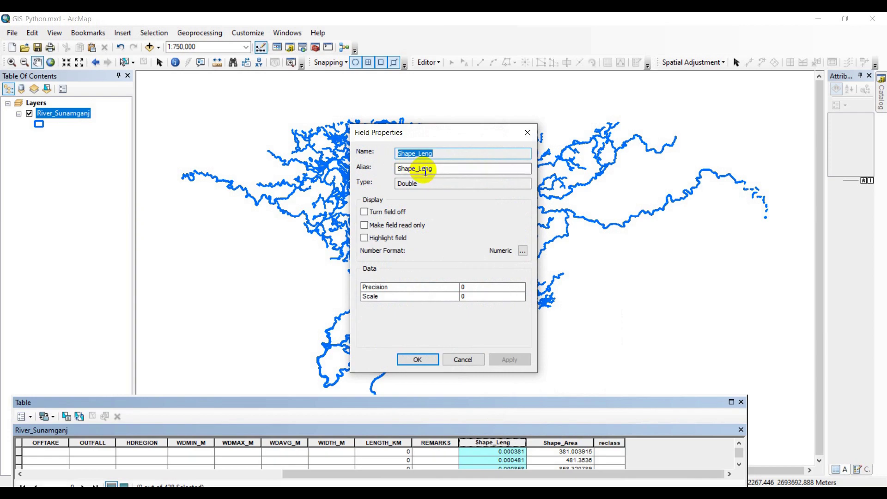
click(527, 133)
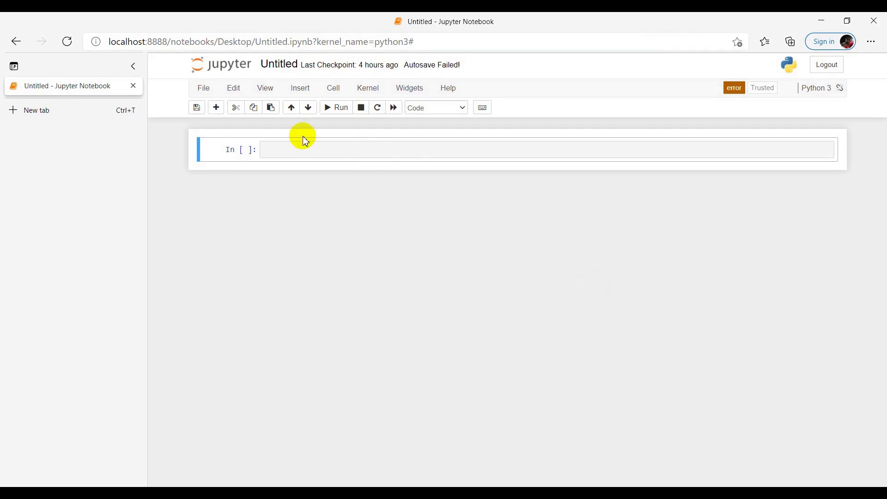
- Type 'def reclass ( Shape_Leng' into the empty code cell, correcting typos
click(297, 151)
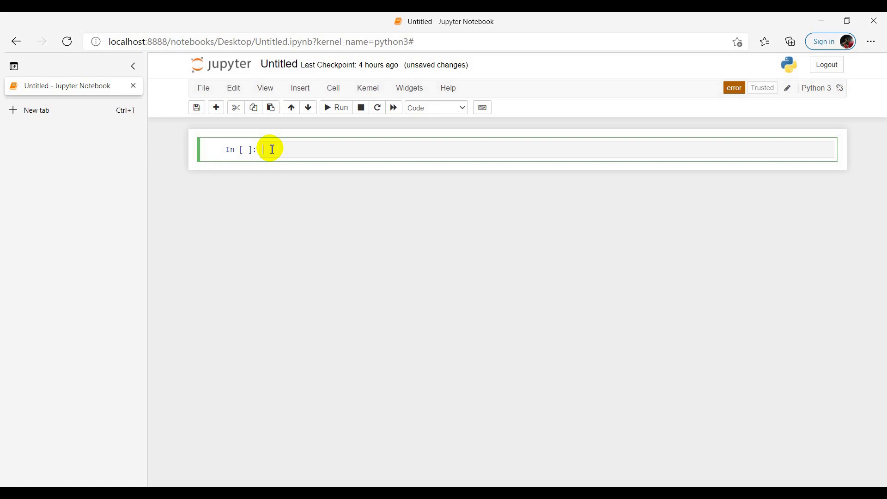
text(def)
text(rel)
key(BackSpace)
text(ca)
key(BackSpace)
text(lass ()
text(Shape_Leng)
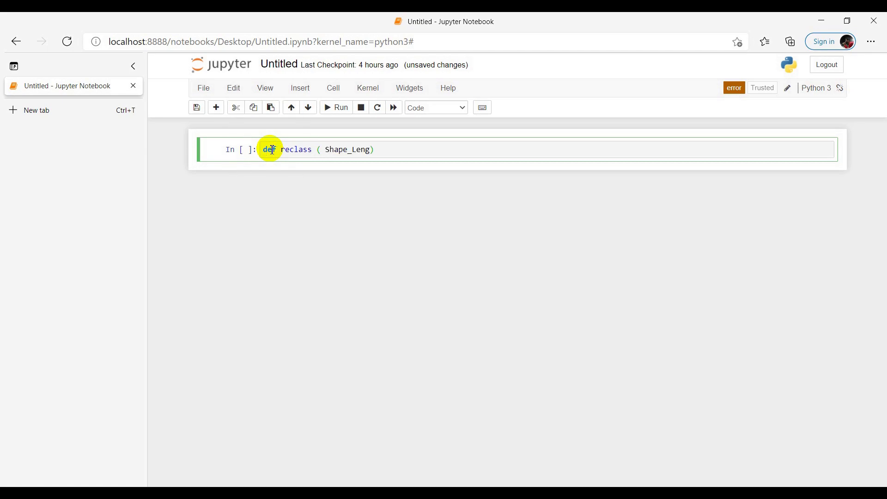
- Close the header with ':', start 'if ( Shape_Leng>=' below, then return to ArcMap
click(394, 155)
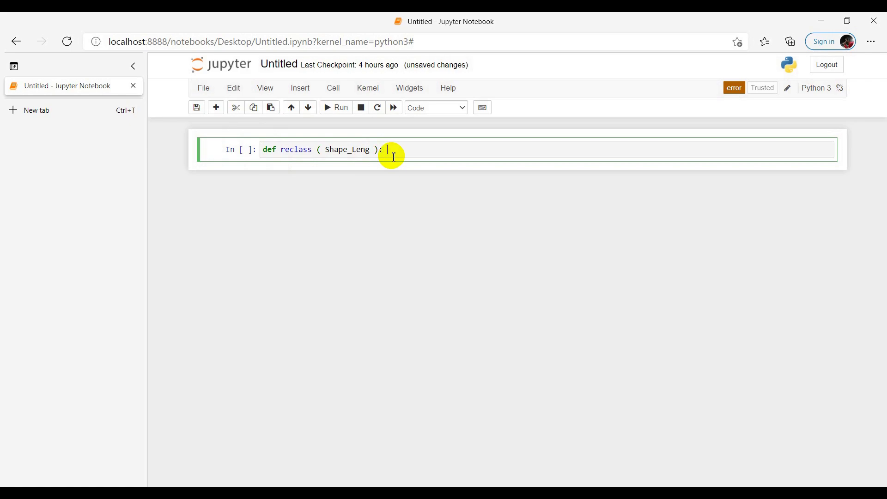
text(:)
key(Return)
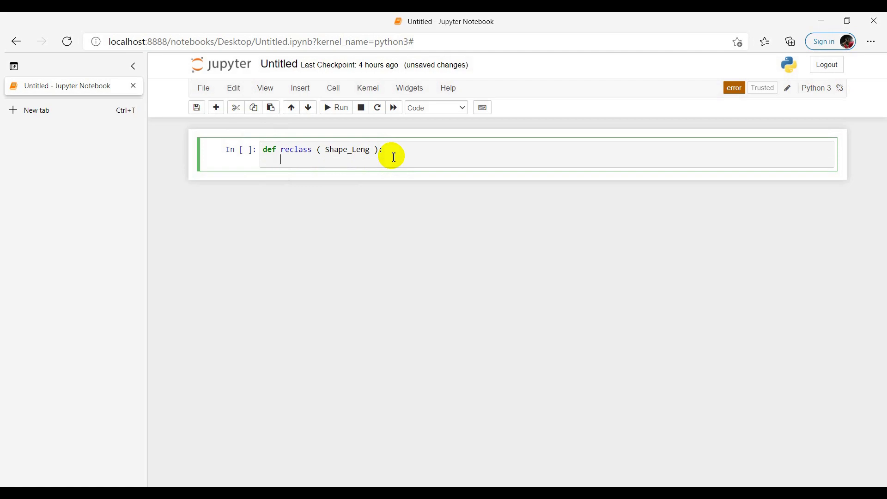
text(if ( Shape_Leng>=)
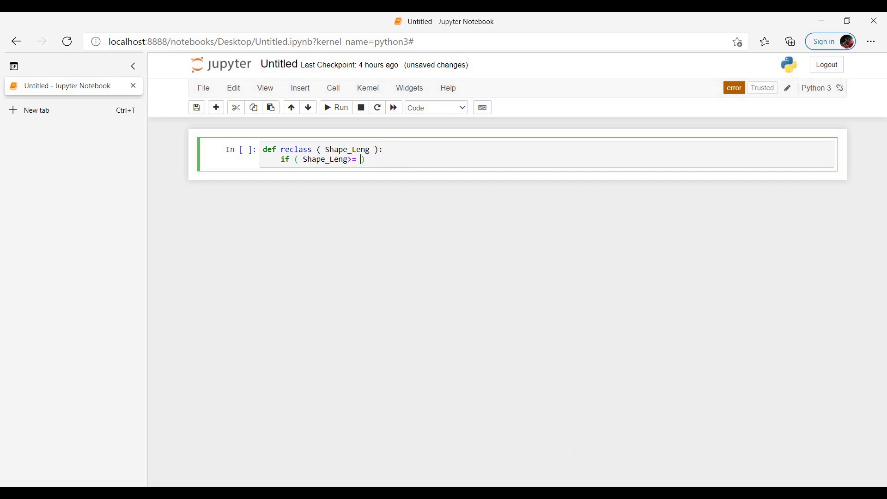
click(696, 493)
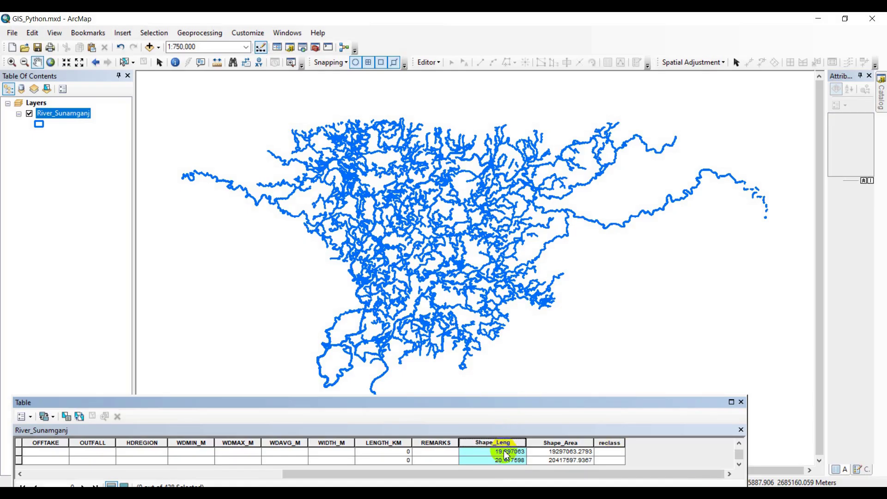
click(738, 444)
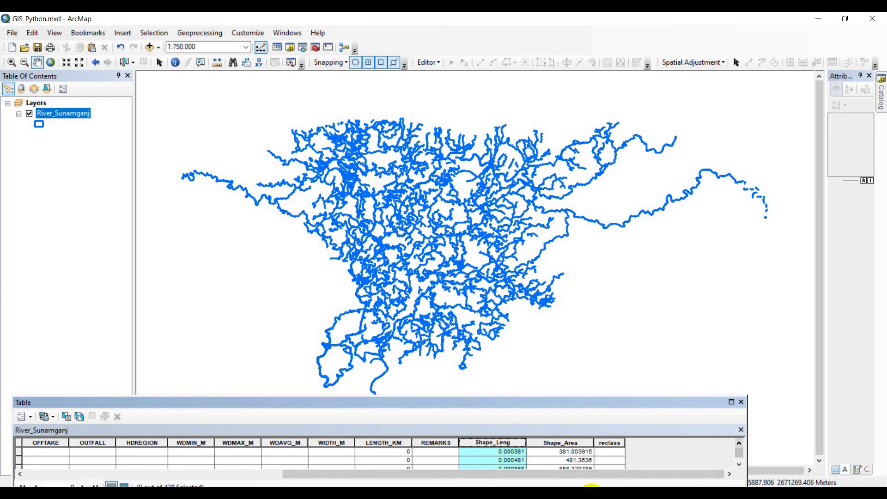
click(585, 485)
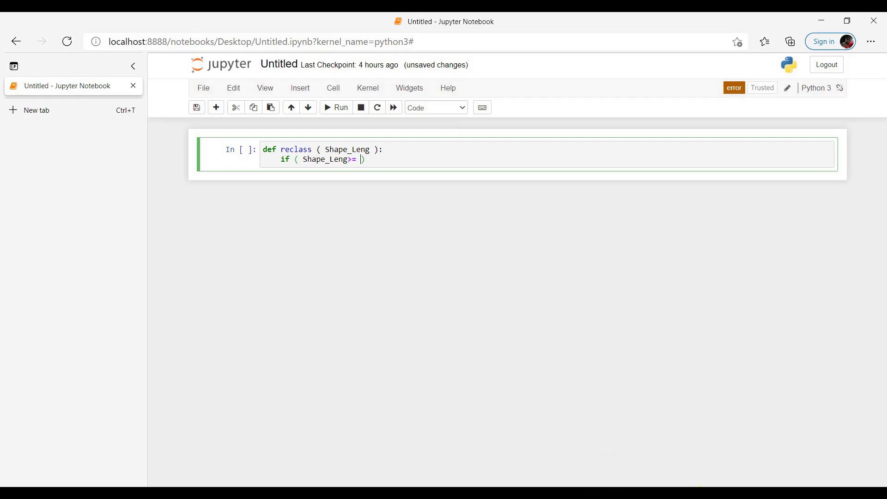
click(701, 485)
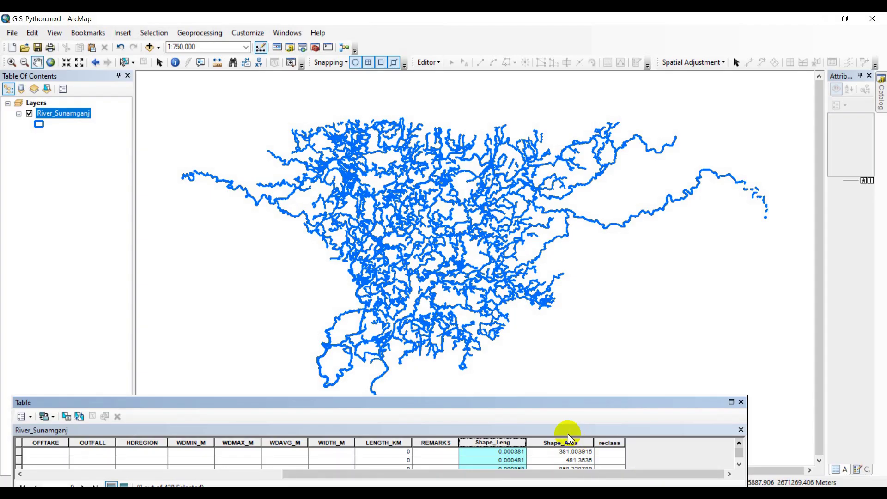
click(740, 461)
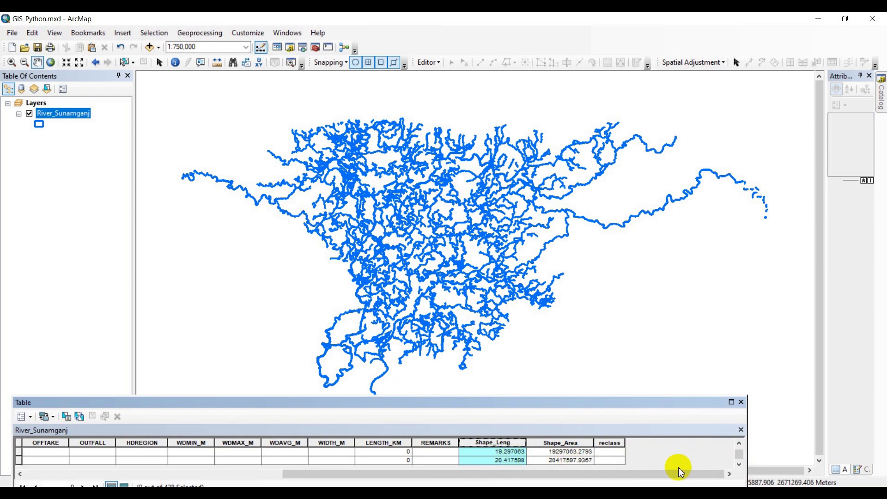
click(596, 479)
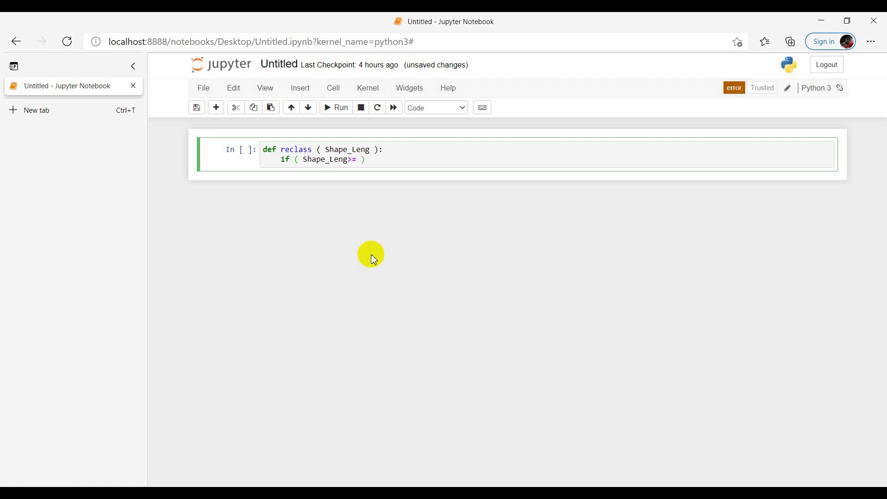
- Complete the if condition Shape_Leng 0.000381 to under 0.5, returning " tiny"
text(0.000381 and)
key(ctrl+v)
click(378, 272)
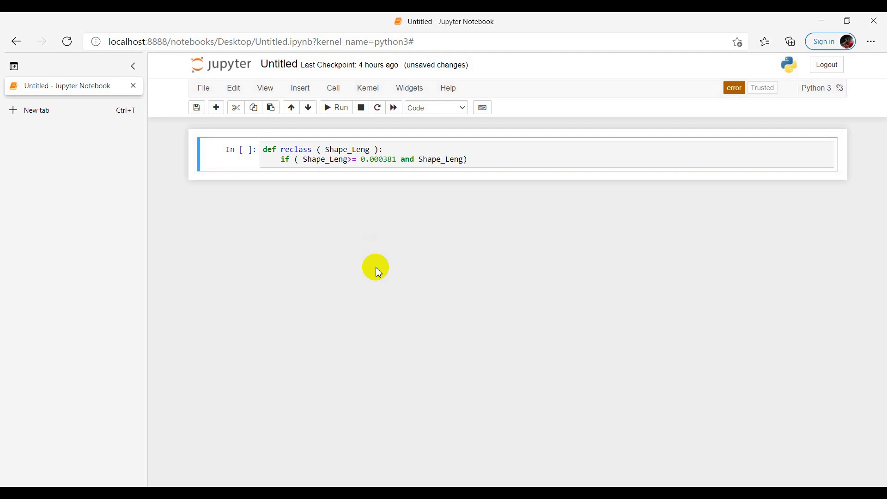
click(466, 160)
text(<)
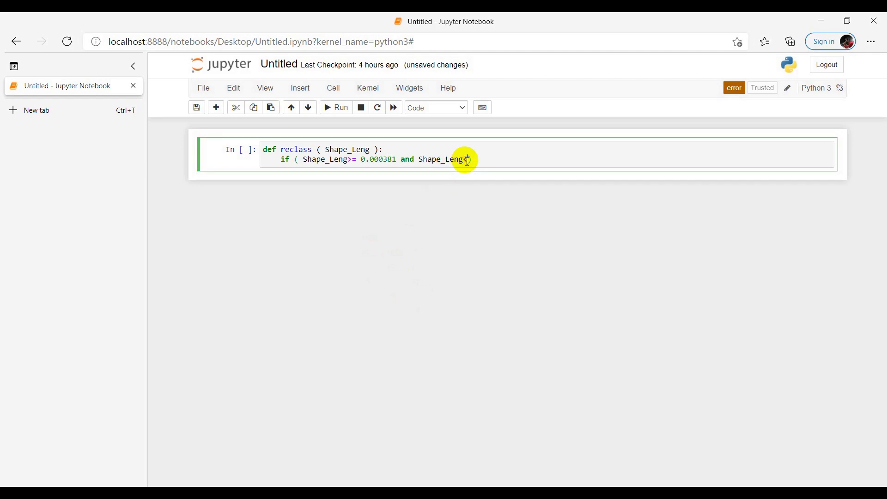
text( 0.5)
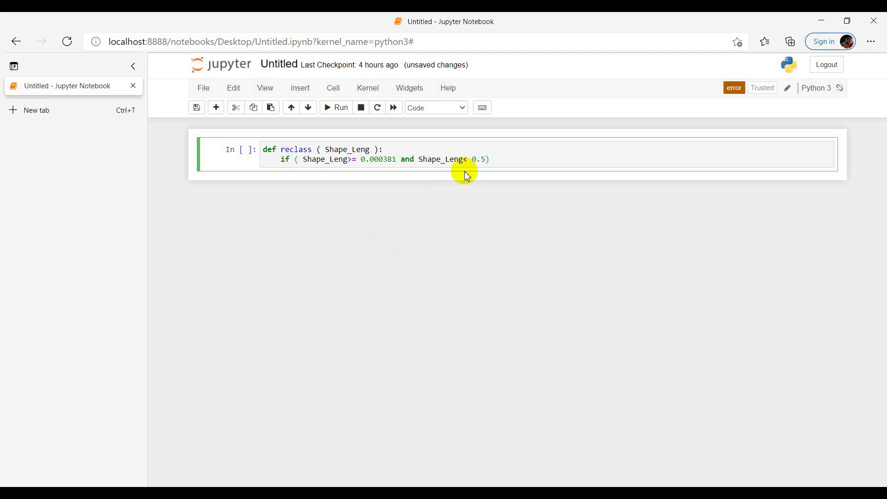
click(463, 159)
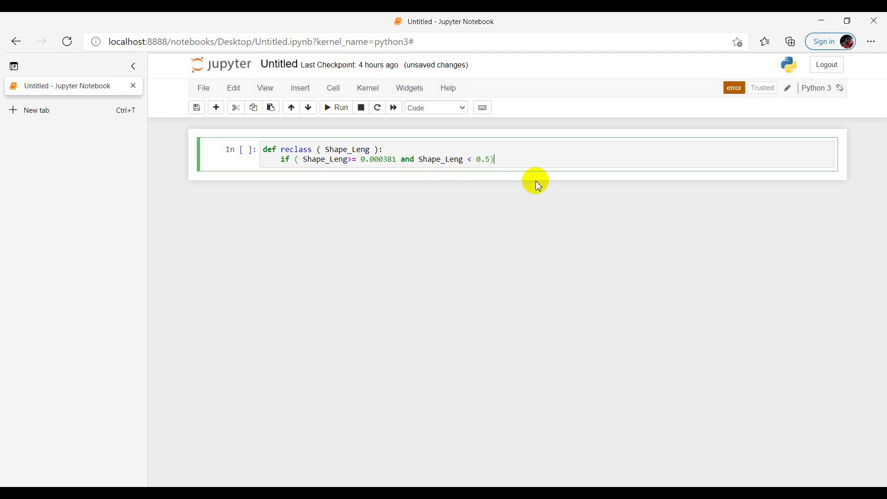
text(:)
key(Return)
text(return)
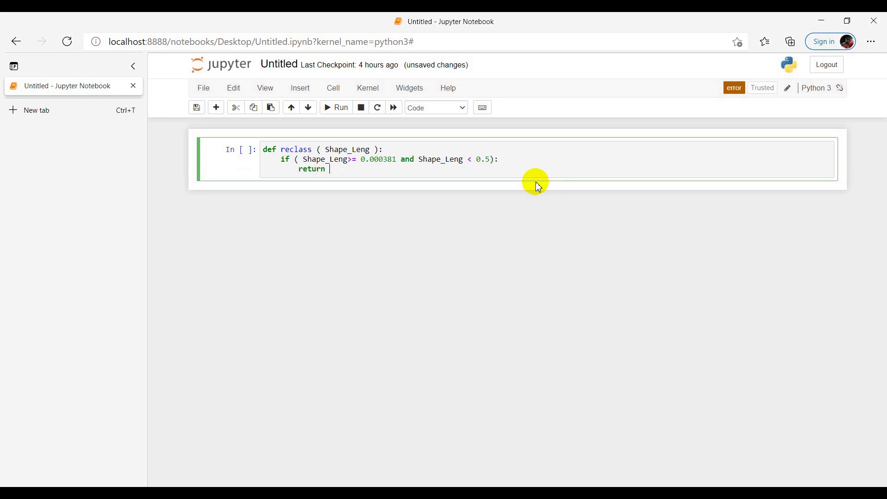
text( " tiny)
- Add the condition elif ( Shape_Leng>= 0.5 and Shape_Leng<1):
click(381, 169)
key(Return)
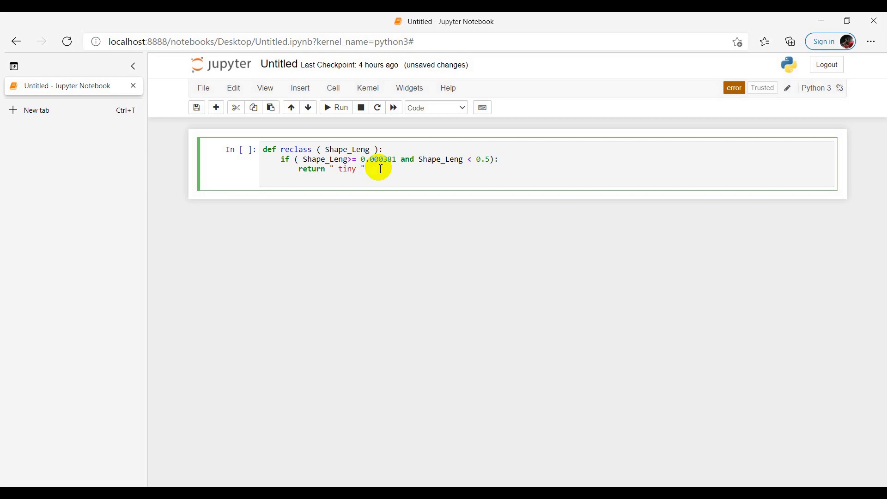
key(Return)
text(elif ( Shape_Leng)
click(381, 169)
click(360, 178)
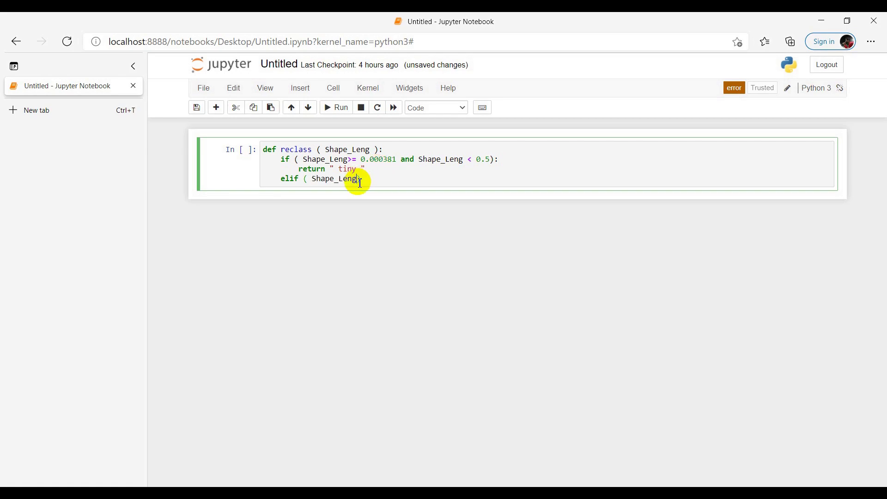
text(>= 0.5 an)
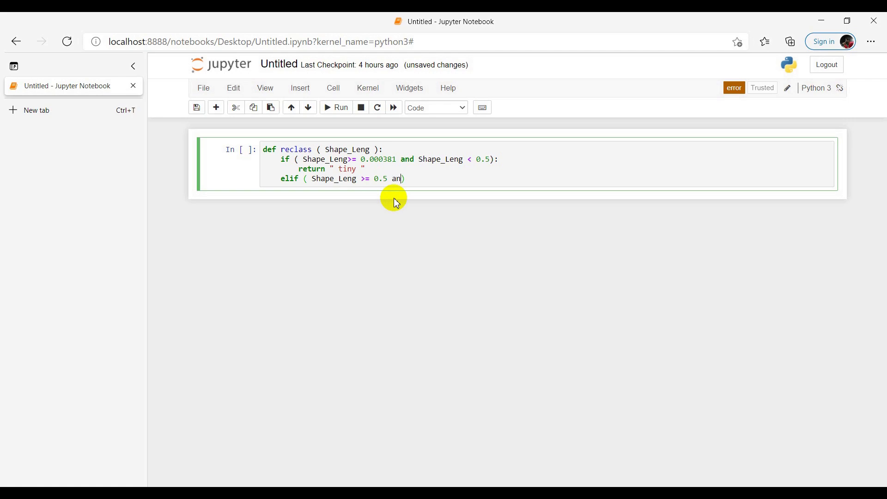
text(d Shape_Leng>)
key(BackSpace)
text(<1))
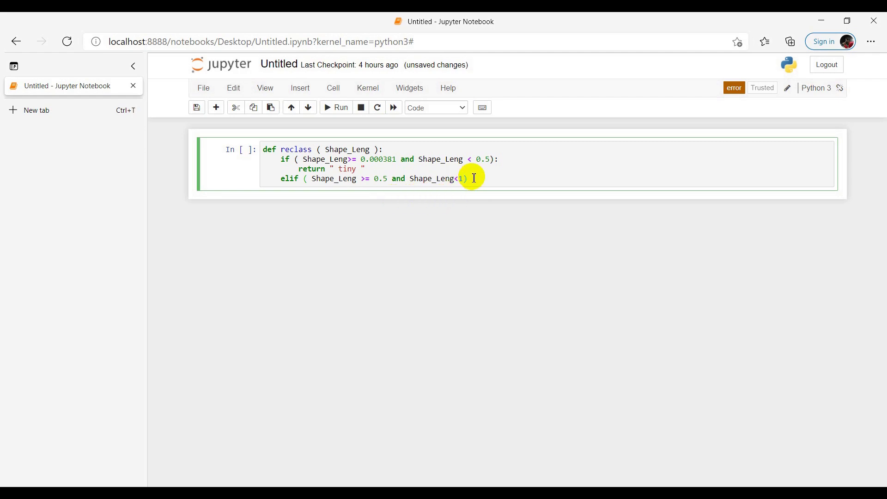
text(:)
- Make the elif branch return " small", fixing the misspelled return keyword
key(Return)
text(re)
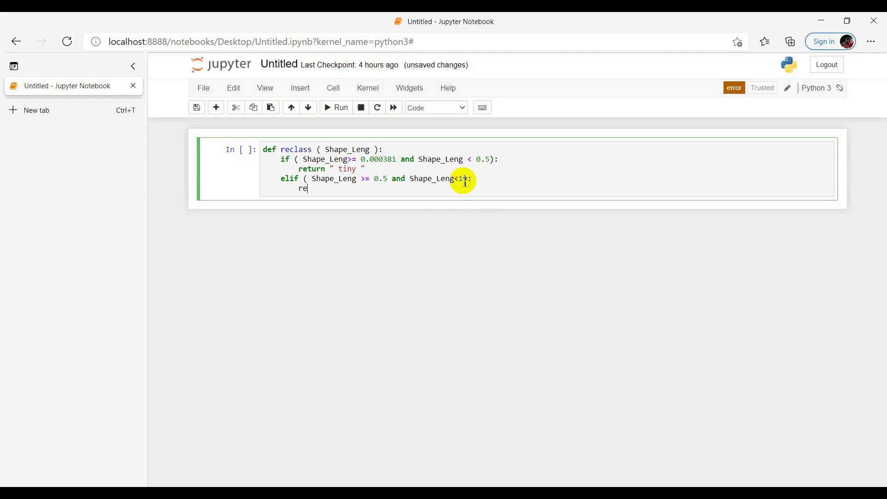
text(turn " small)
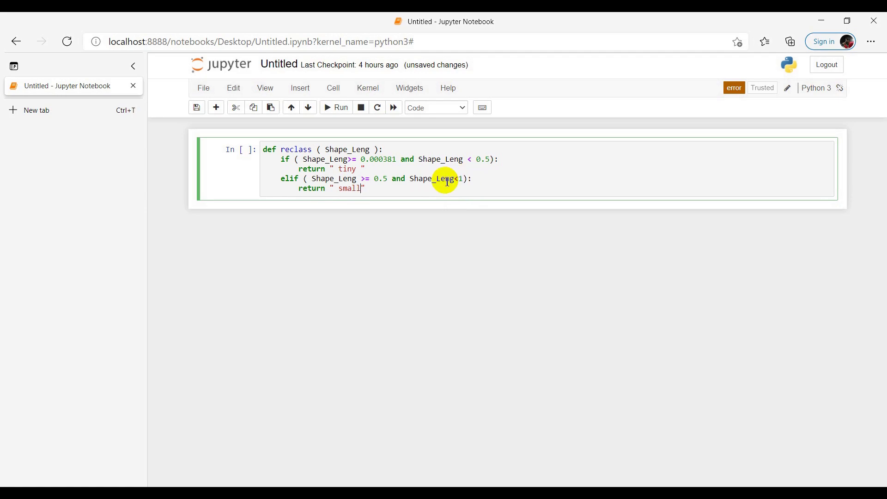
click(374, 188)
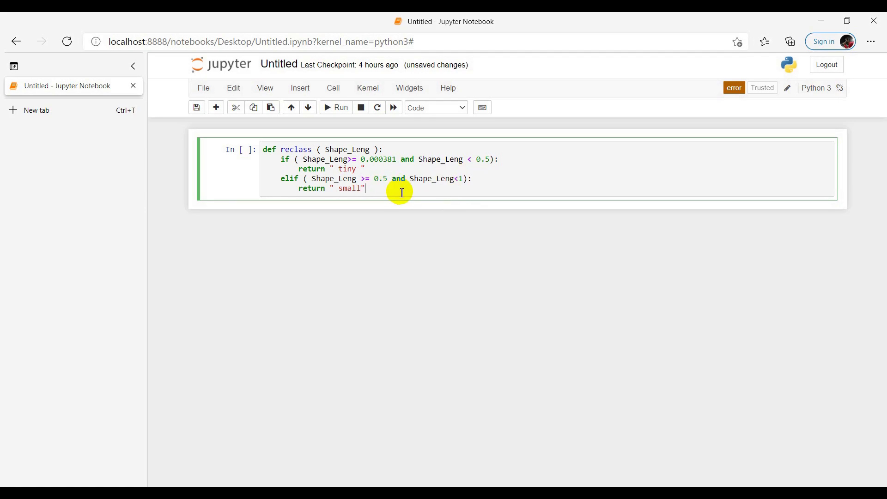
- Add an elif for Shape_Leng >= 1 and < 5 that returns "medium"
key(Return)
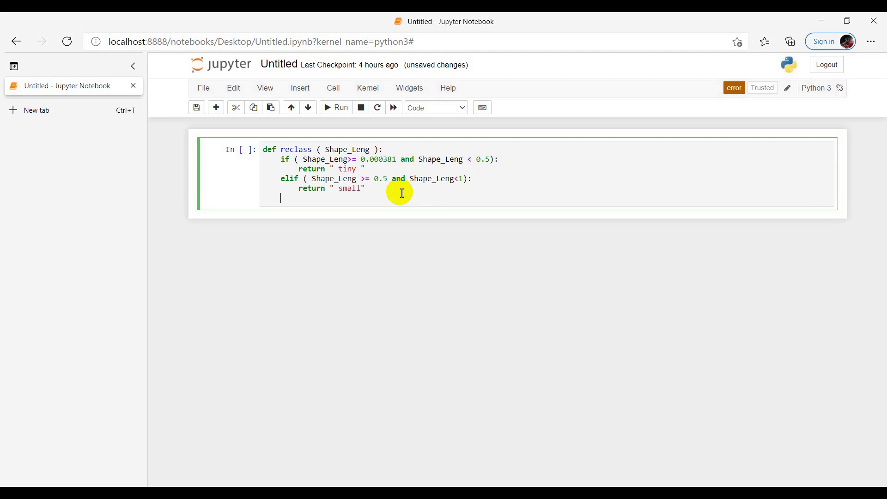
text(elof)
key(BackSpace)
key(BackSpace)
text(ifn)
key(BackSpace)
text(( Shape_Leng >= 1 and Shape_Leng)
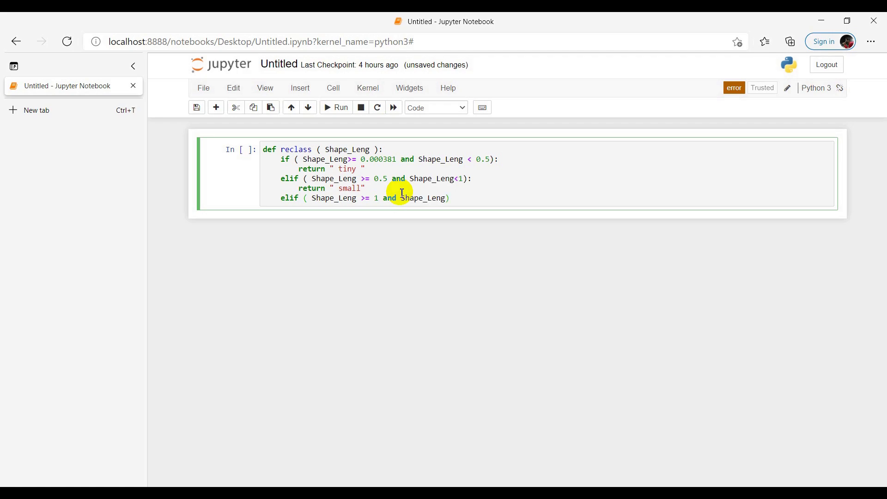
text(<5)
click(445, 199)
key(Return)
text(return)
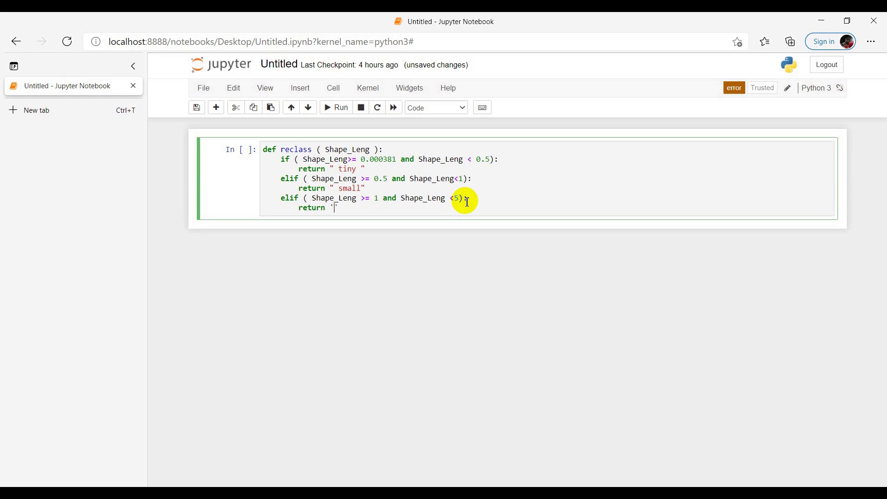
text("medium)
- Begin the next branch with 'elif ( Shape_Leng>=5 and Shape_Leng<10)'
click(394, 214)
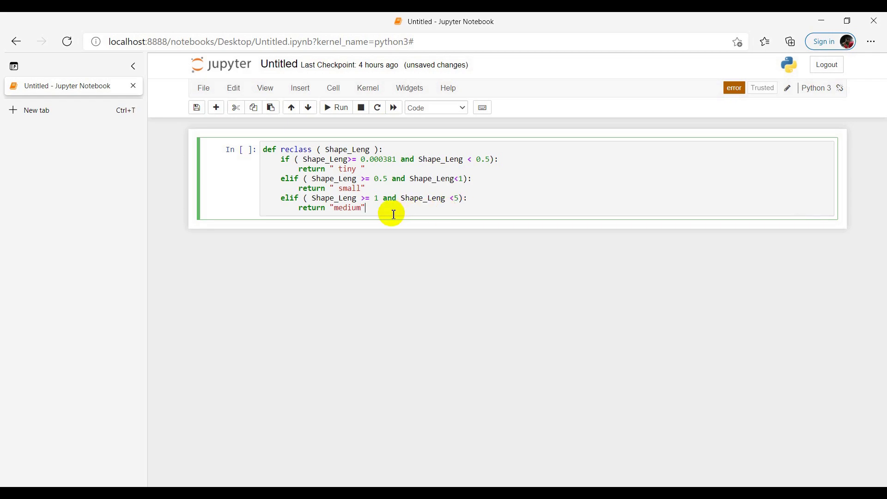
key(Return)
text(elif)
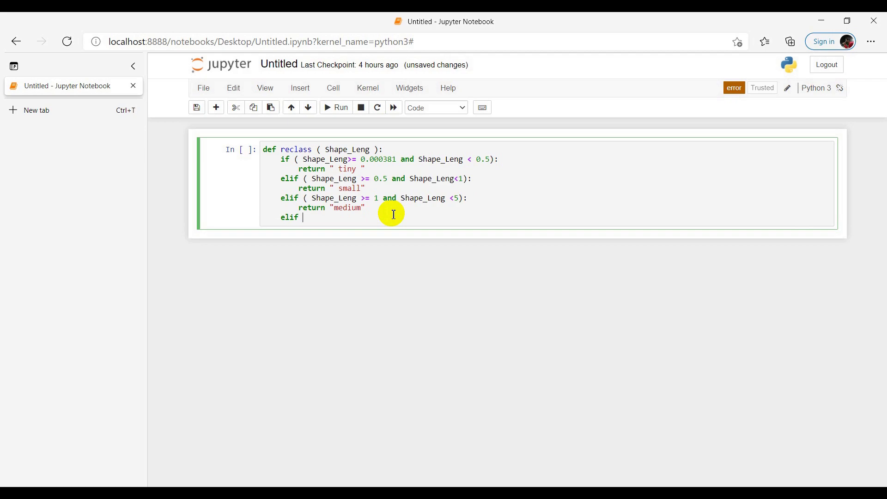
text( ( Shape_Leng>=5 and Shape_Leng)
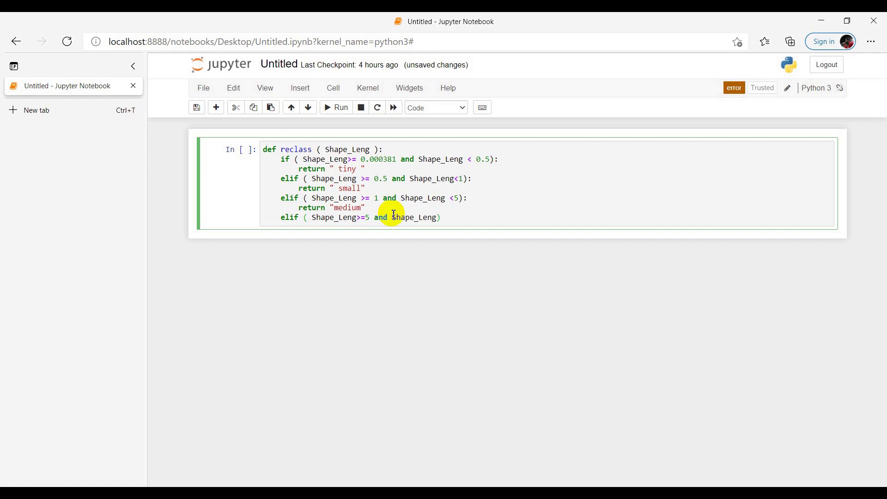
text(<10)
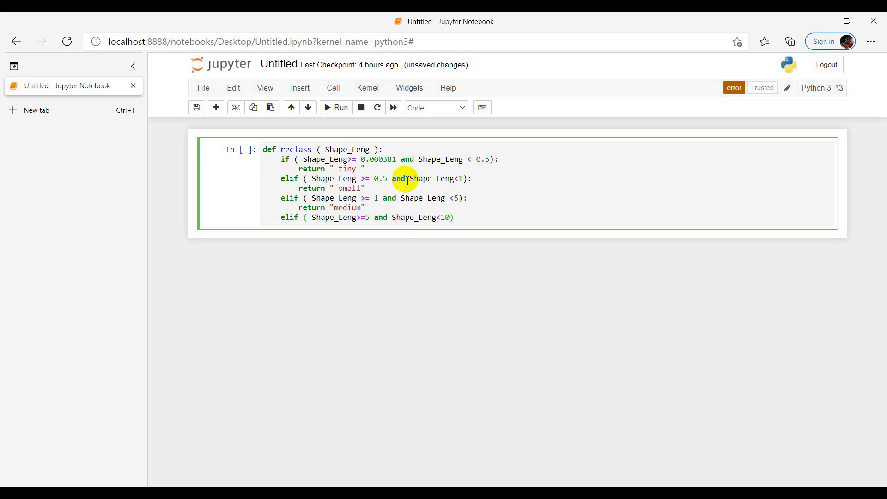
- Finish the 5–10 condition with ':' and have it return " large"
click(456, 223)
text(:)
key(Return)
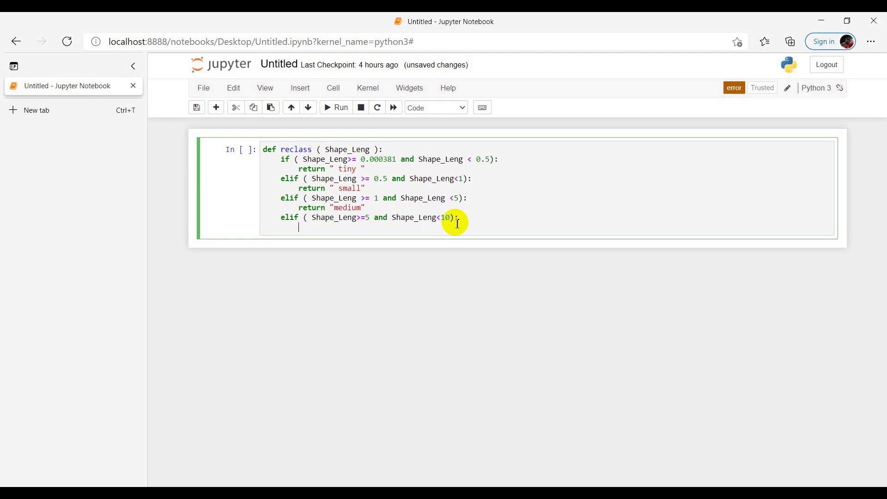
text(return " large)
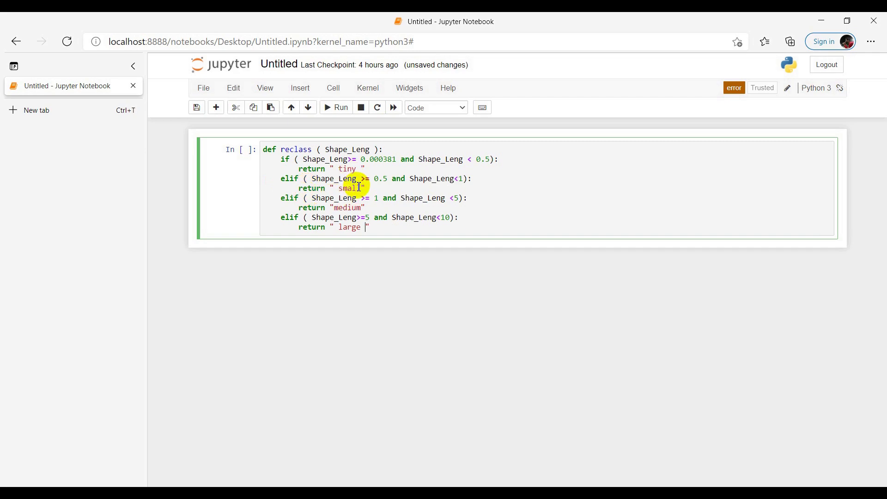
- Add an else: clause on a new line below the large branch
click(388, 230)
key(Return)
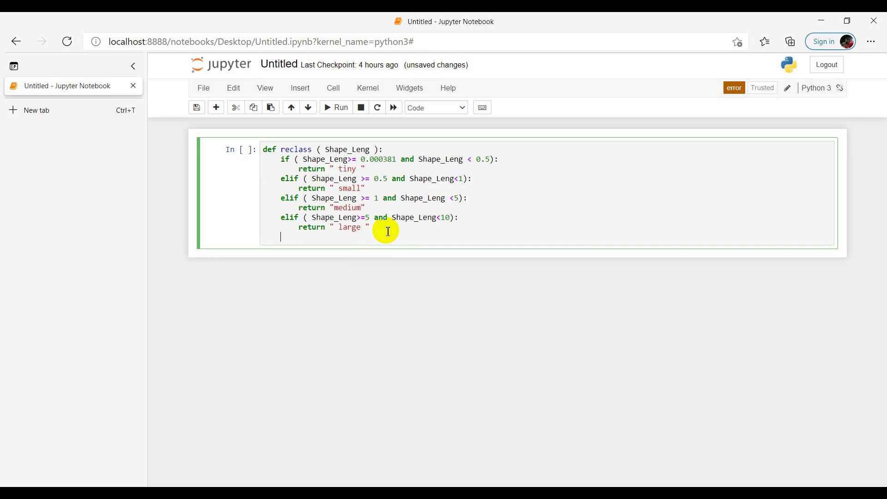
text(else:)
key(Return)
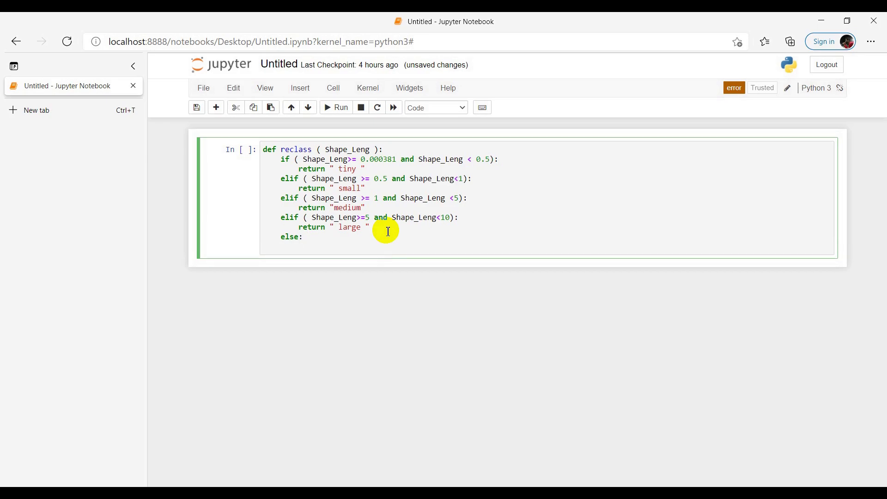
- Make the else branch return "gaint"
text(return ")
text(gaint)
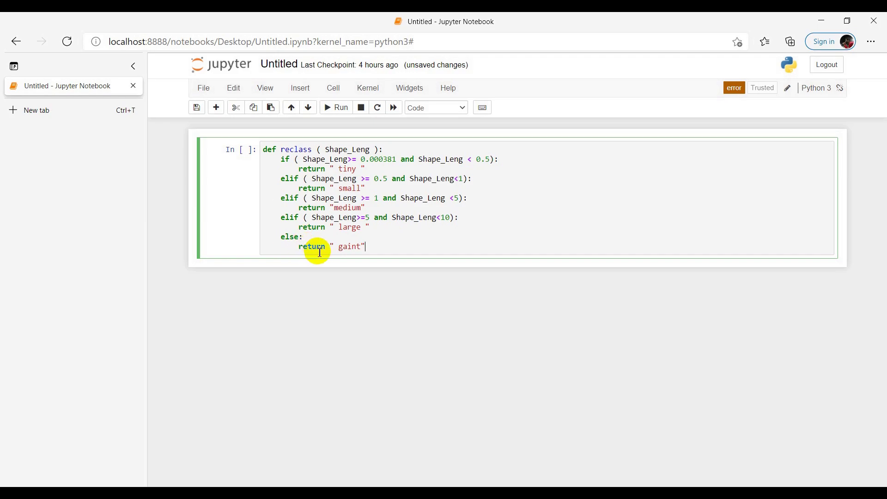
click(380, 252)
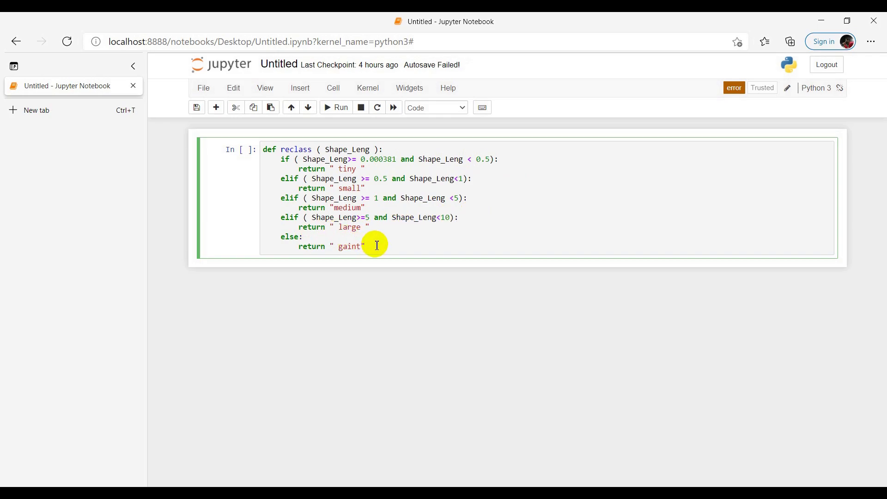
- Select and copy the whole reclass function code, then switch to ArcMap
drag(263, 148, 370, 246)
right_click(363, 210)
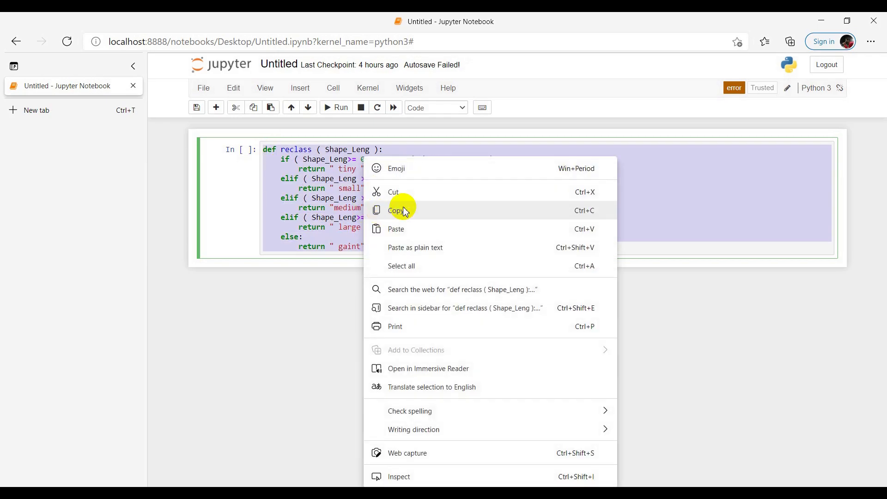
click(398, 210)
click(705, 485)
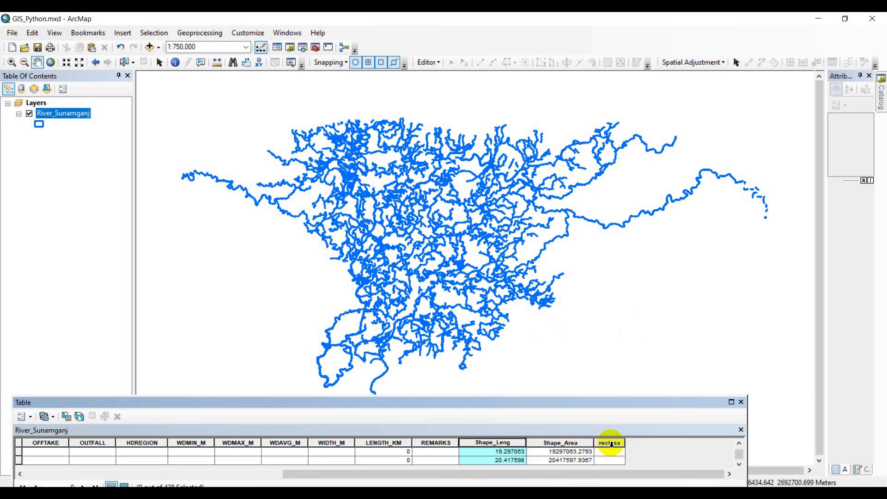
- Launch Field Calculator on the reclass column, accept the prompt, choose Python, and enable Show Codeblock
right_click(611, 443)
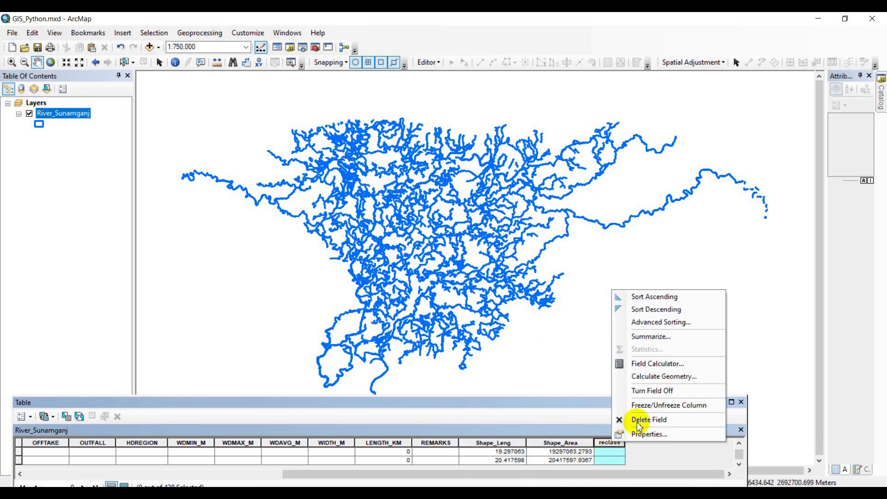
click(640, 363)
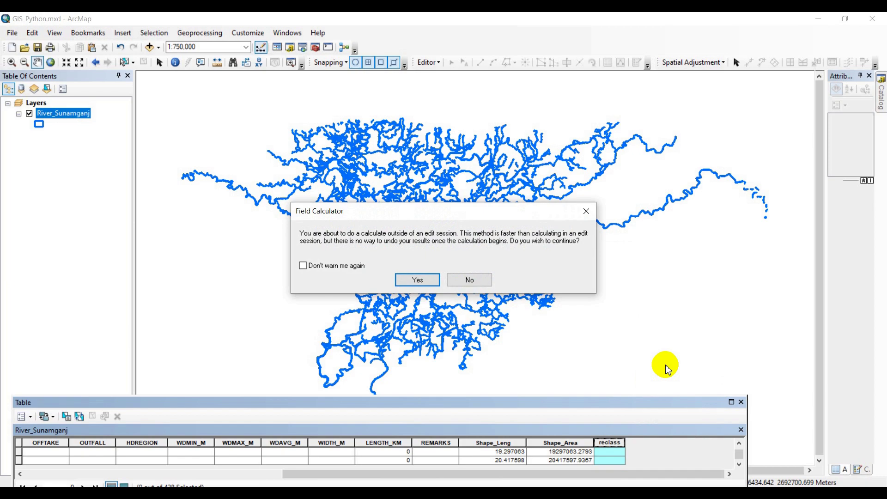
click(418, 279)
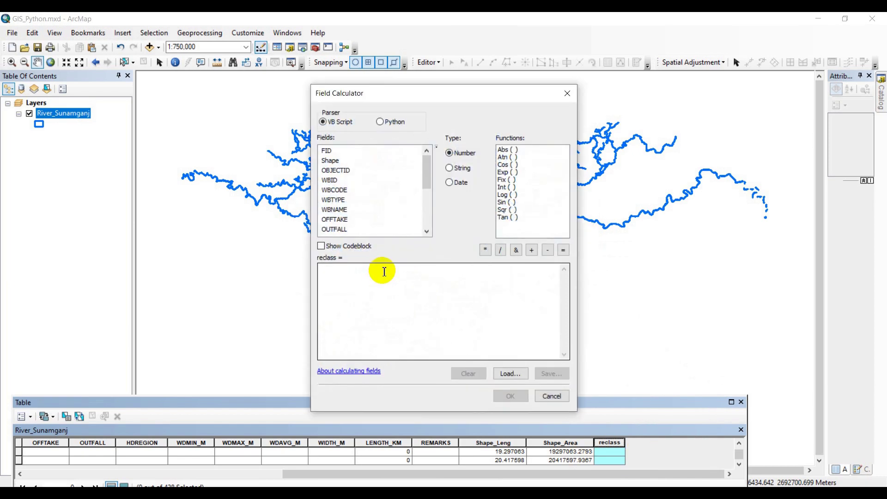
click(378, 122)
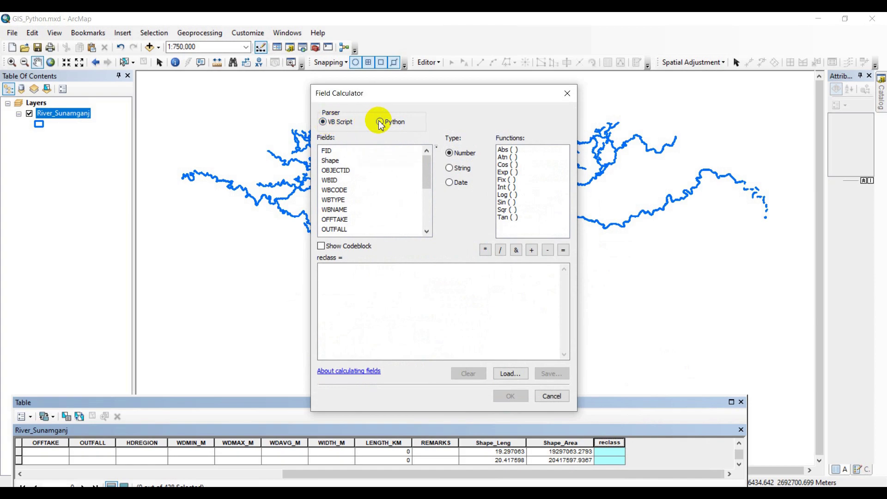
click(321, 245)
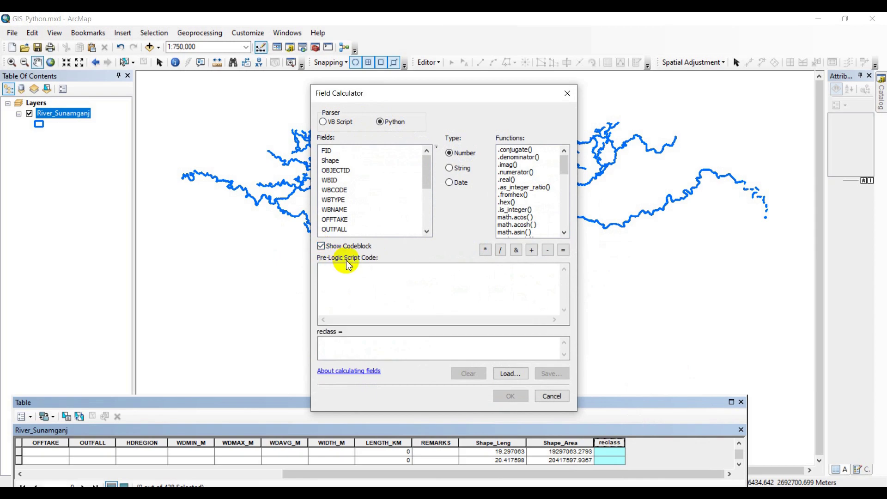
- Paste the copied reclass function into the Pre-Logic Script Code box
click(333, 271)
key(ctrl+v)
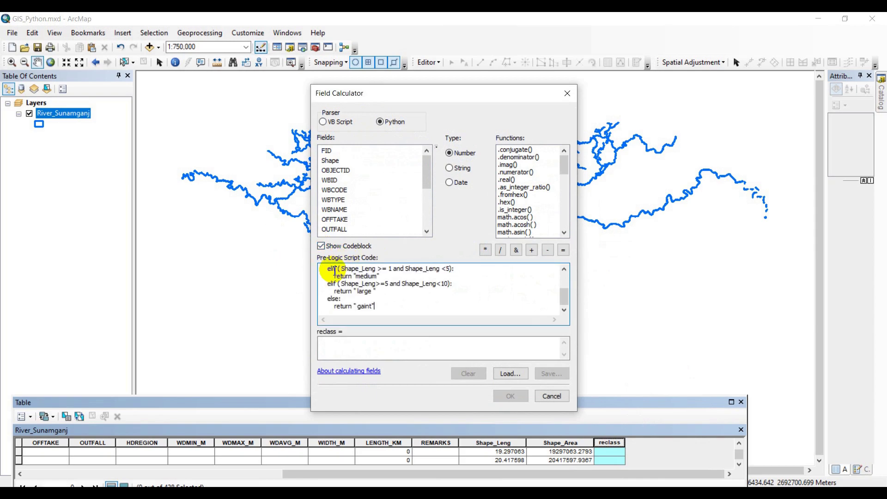
scroll(367, 297, up, 2)
scroll(368, 296, down, 2)
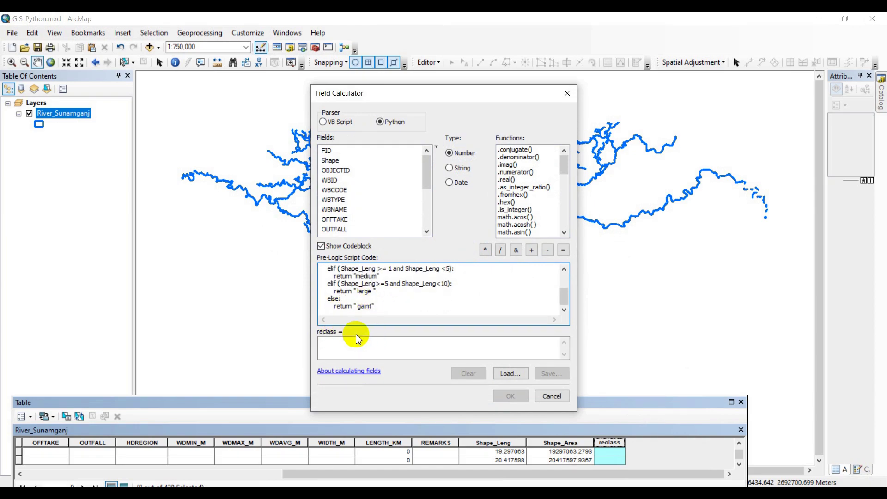
- Copy the function name reclass from its definition line into the reclass expression box
click(328, 342)
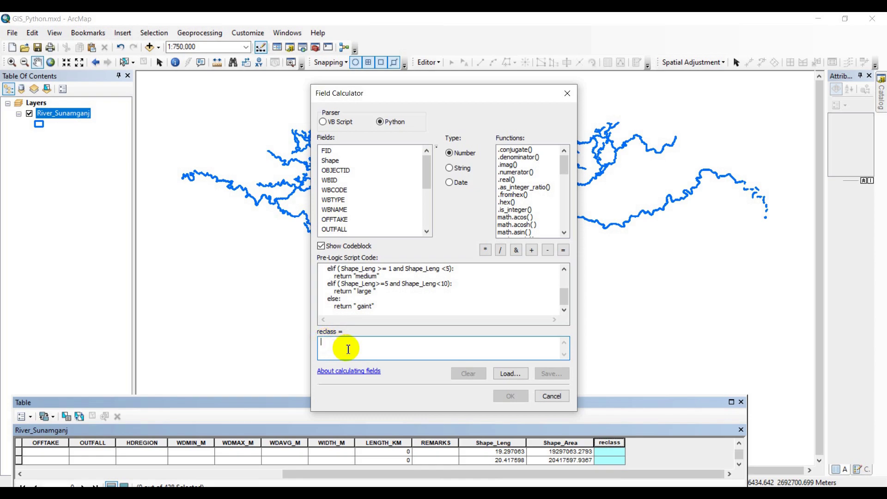
scroll(375, 295, up, 3)
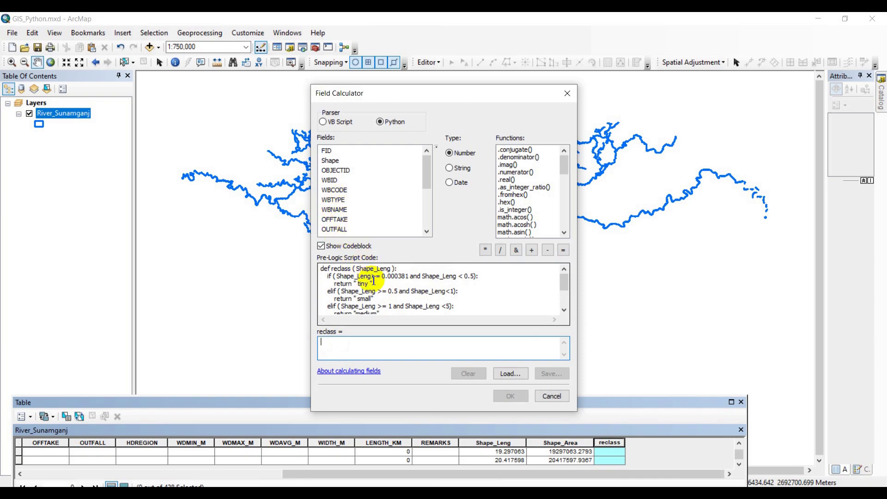
click(333, 269)
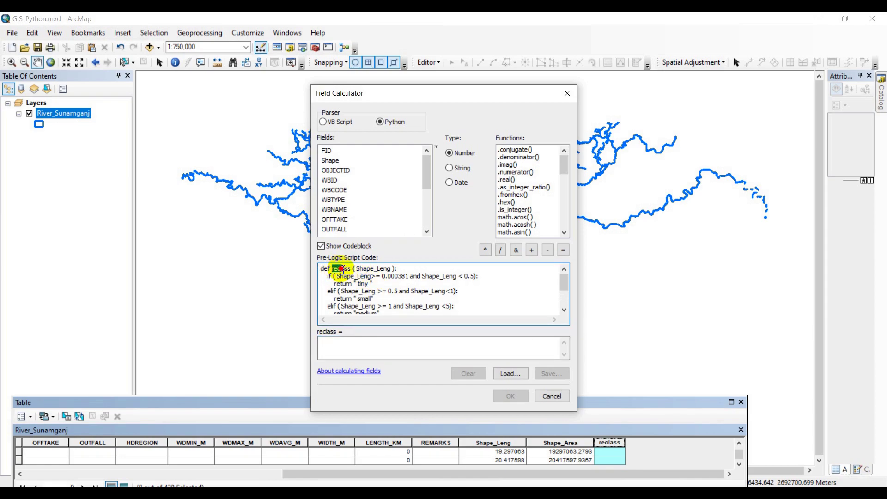
double_click(347, 270)
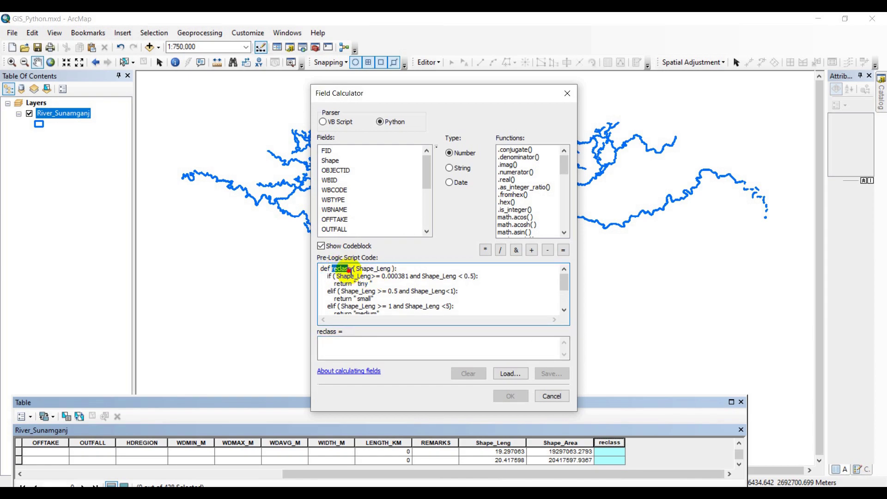
click(353, 269)
drag(353, 268, 334, 269)
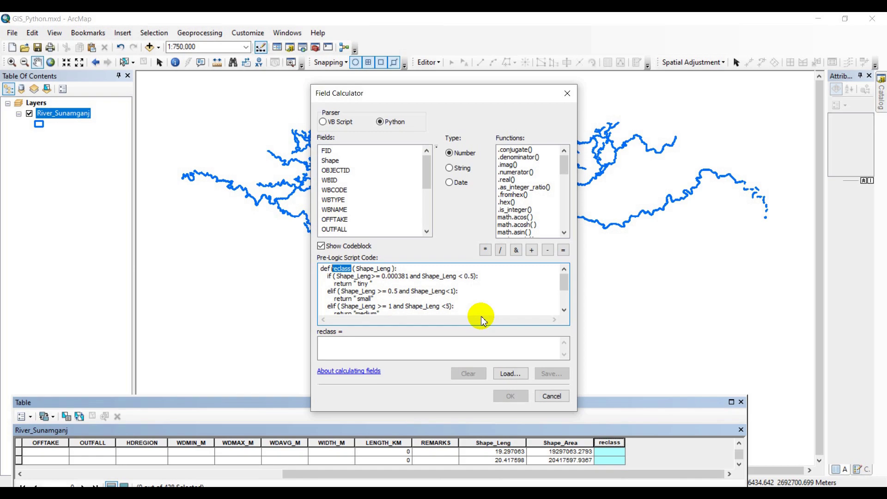
click(396, 357)
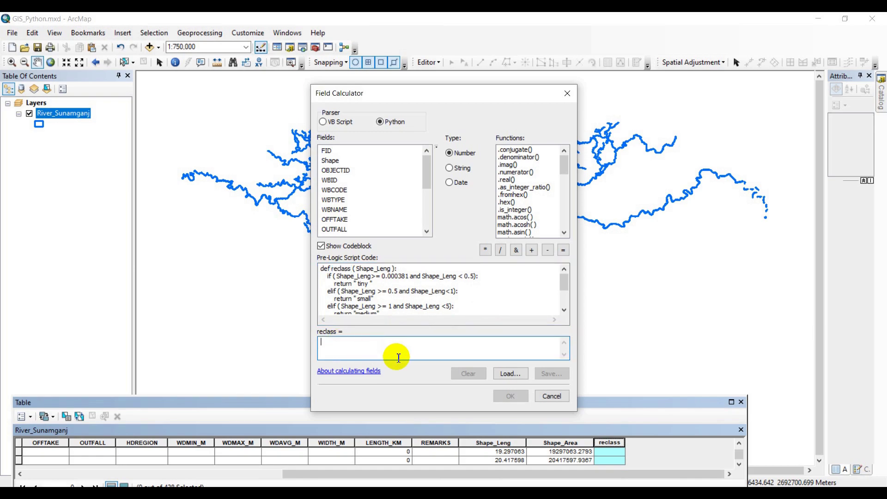
key(ctrl+v)
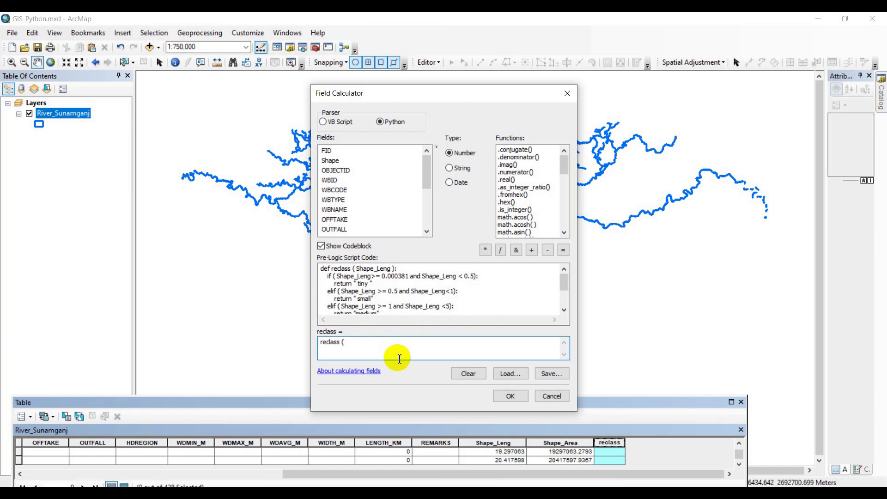
- Add Shape_Leng as the argument to form reclass(!Shape_Leng!) and run the calculation
scroll(346, 198, down, 4)
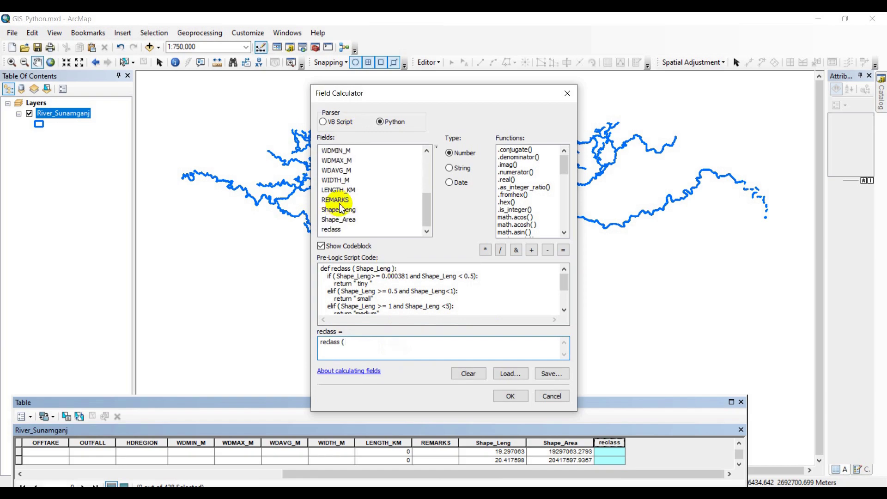
double_click(347, 211)
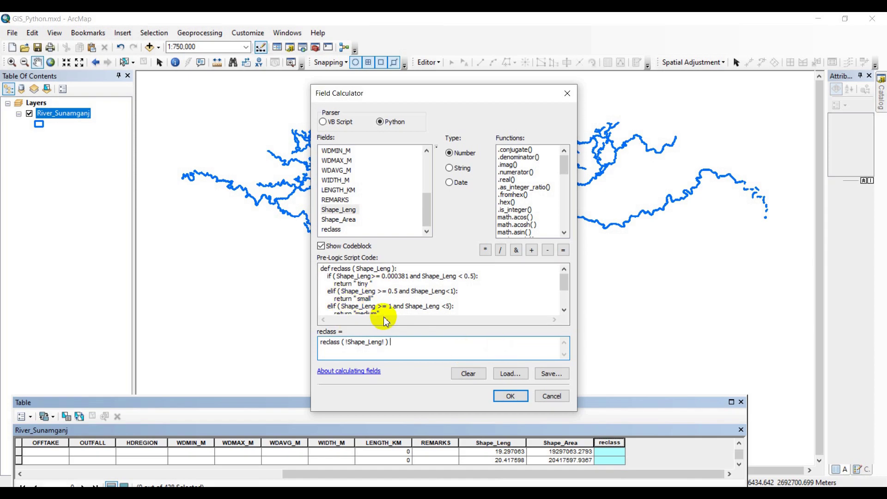
scroll(374, 305, down, 2)
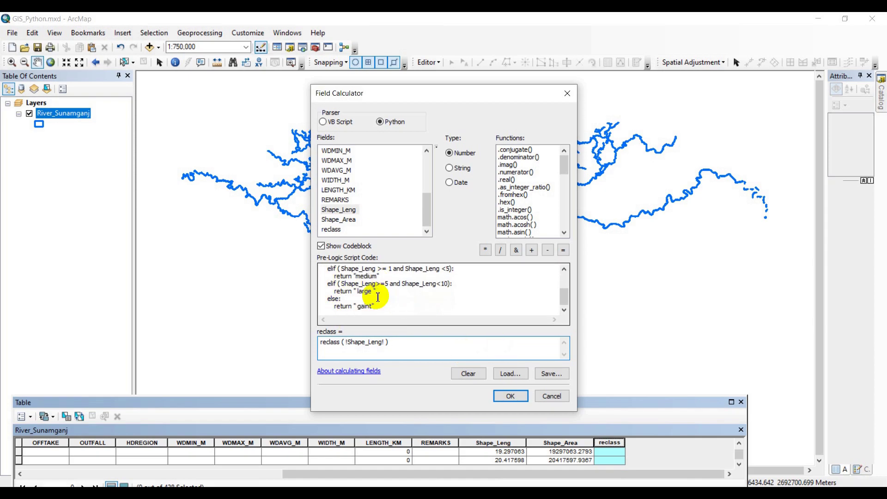
scroll(374, 299, up, 1)
scroll(367, 301, down, 1)
scroll(365, 298, up, 2)
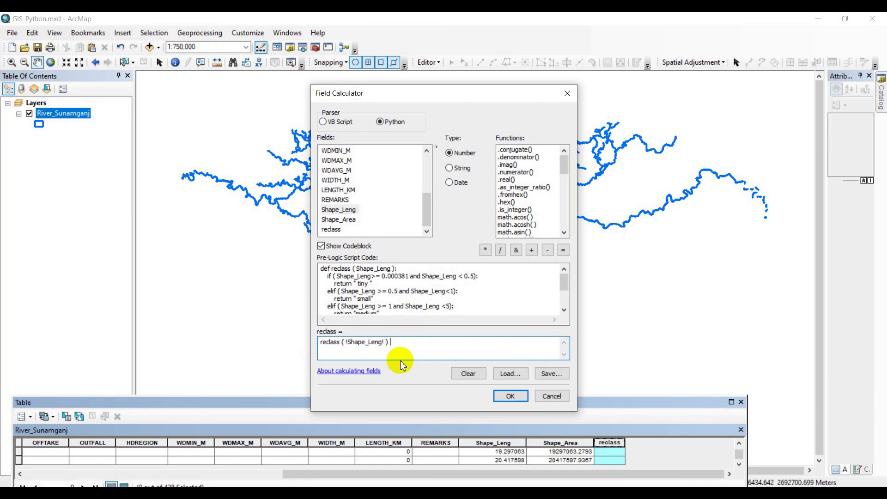
click(510, 399)
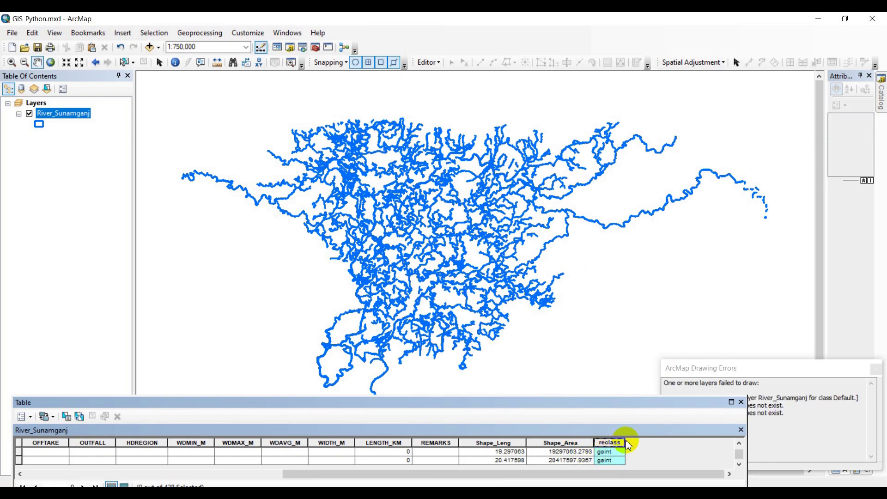
click(731, 402)
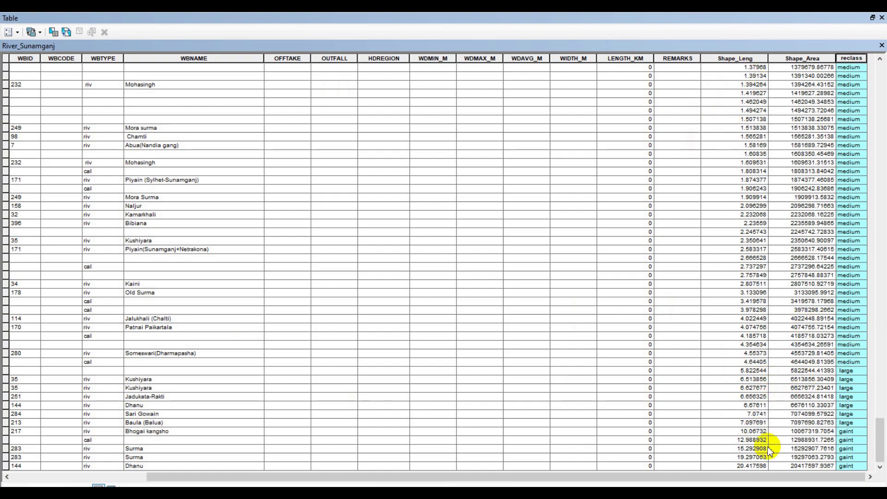
scroll(844, 354, up, 20)
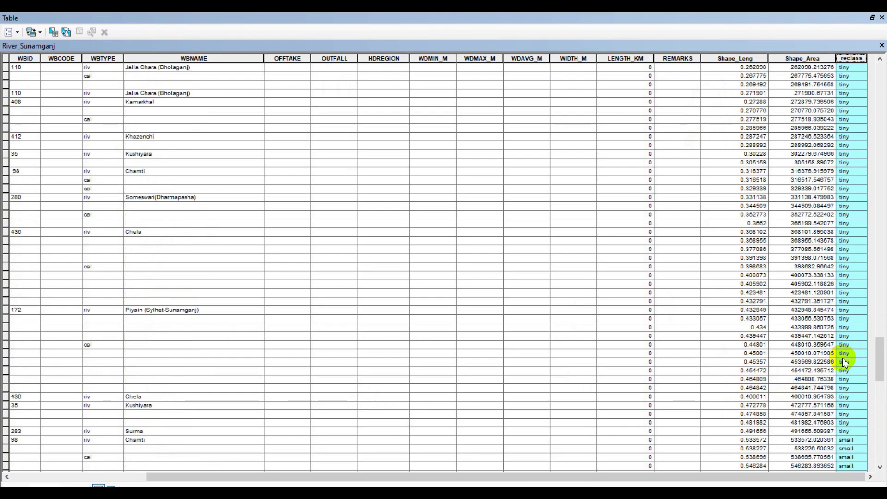
scroll(842, 357, up, 3)
drag(873, 317, 863, 82)
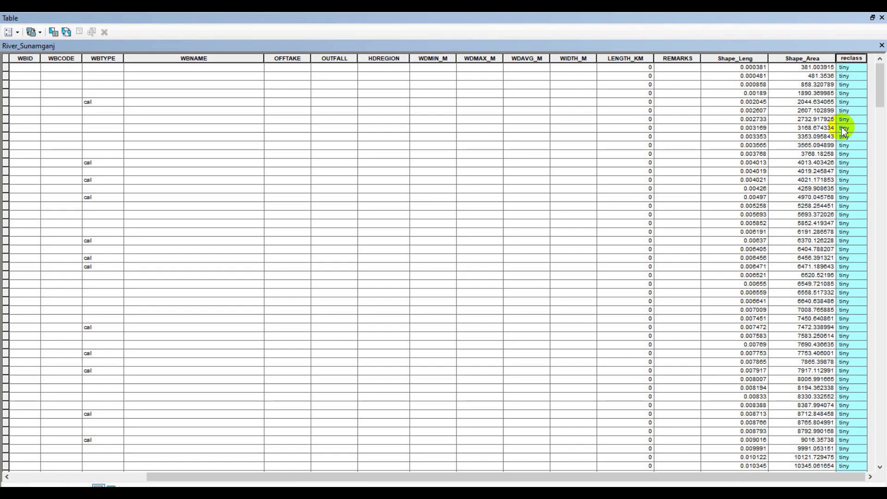
scroll(849, 152, down, 20)
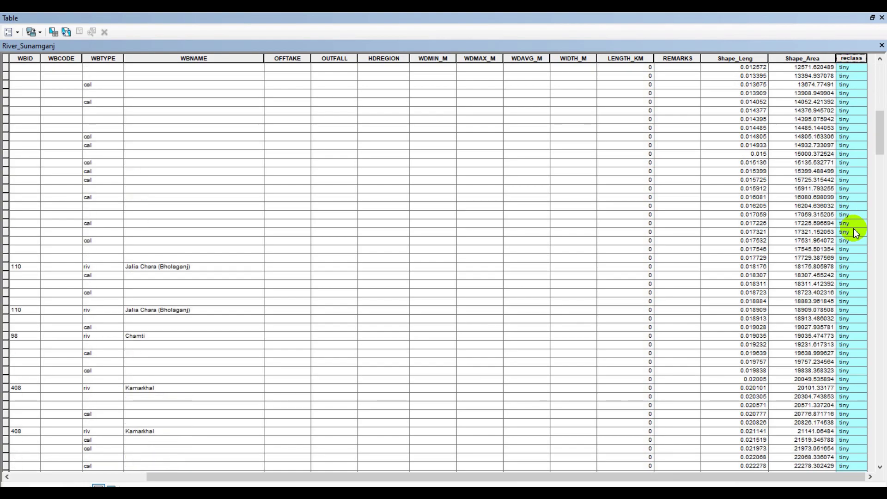
scroll(852, 229, down, 20)
scroll(853, 228, down, 20)
scroll(855, 231, down, 2)
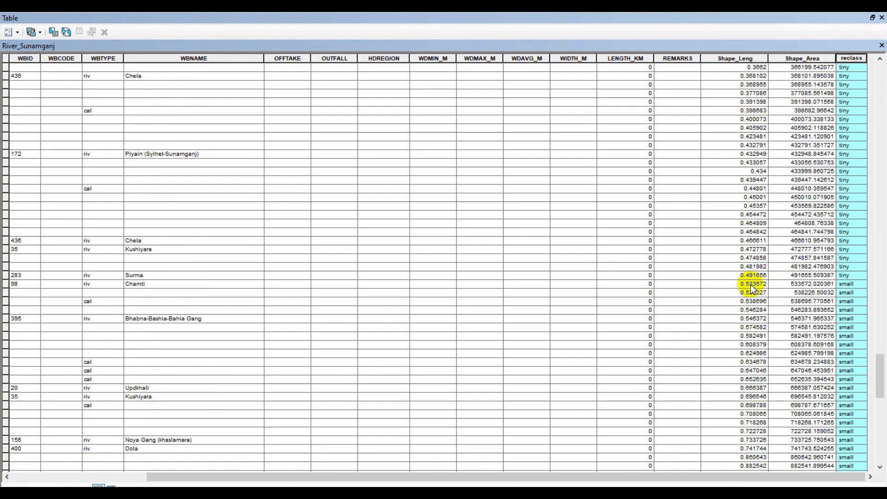
scroll(831, 352, down, 12)
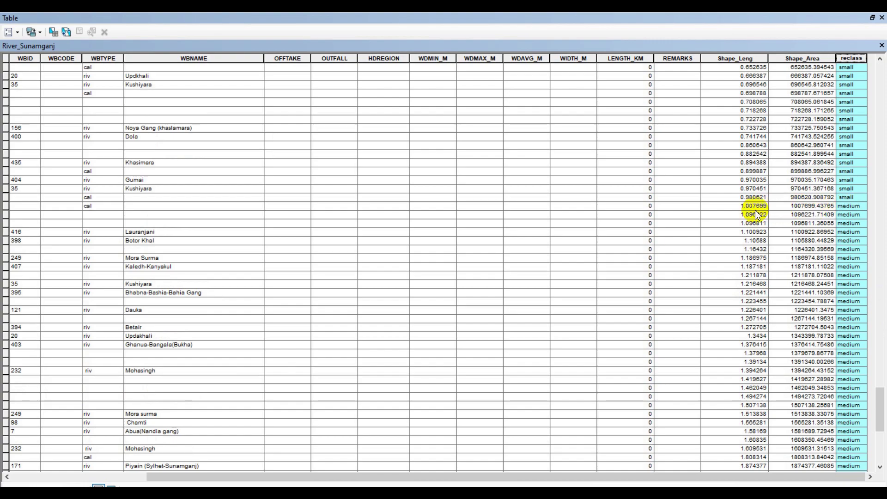
scroll(836, 370, down, 11)
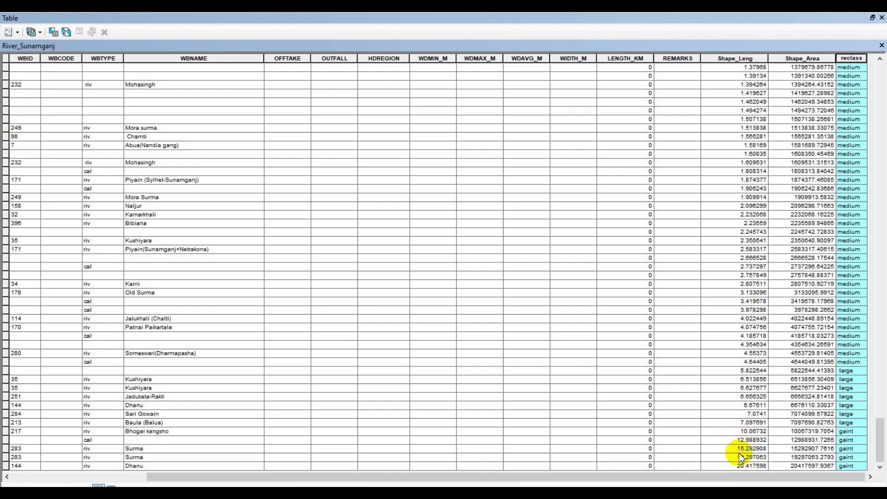
- Close the attribute table and dismiss the Drawing Errors message to show the river map
click(881, 18)
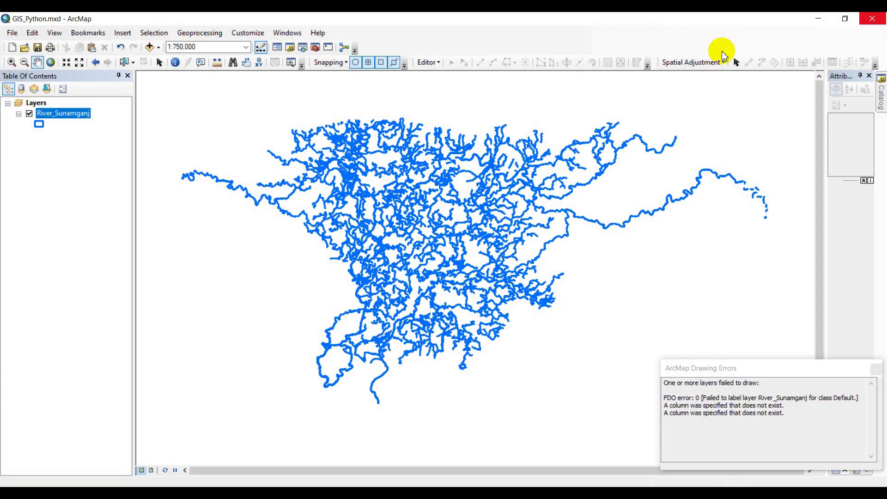
click(875, 369)
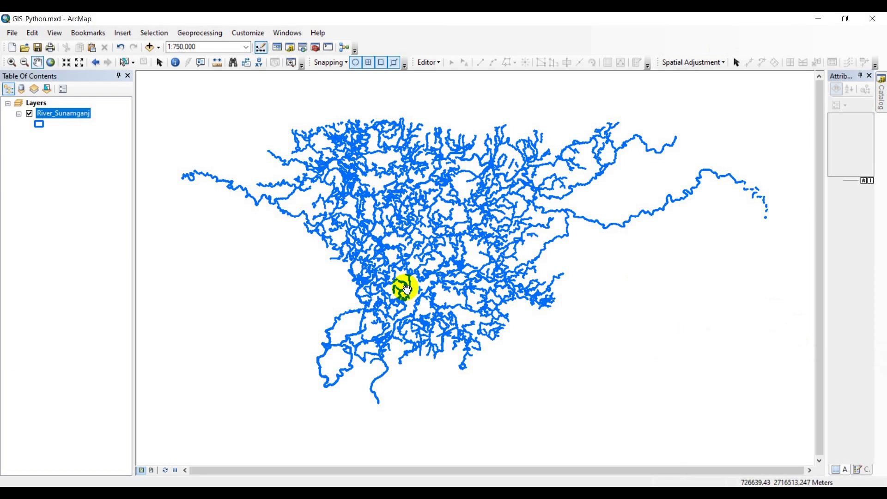
click(539, 289)
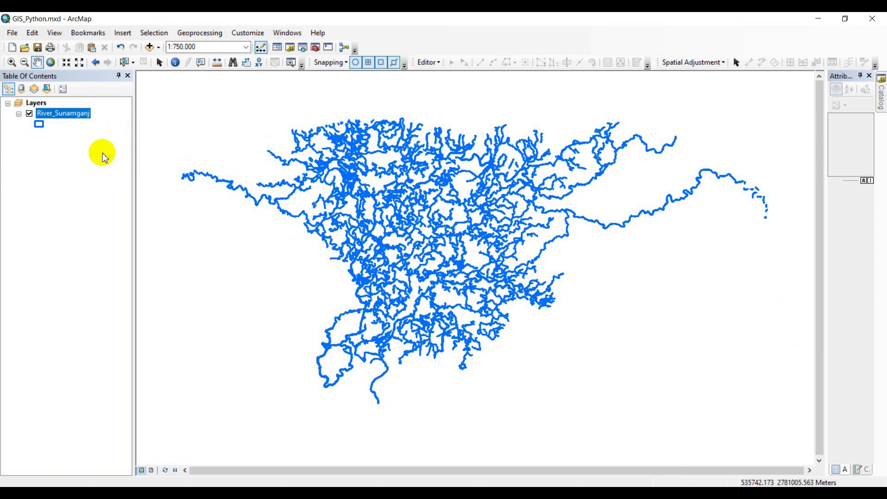
click(359, 184)
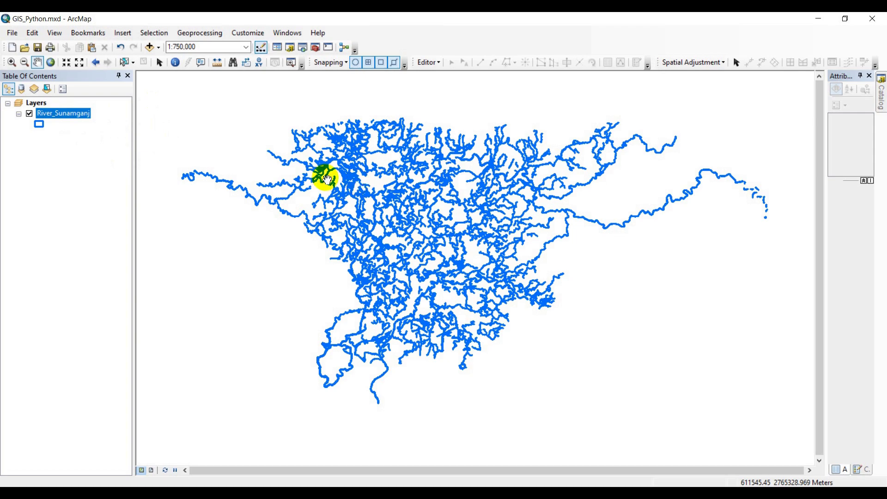
- Open the River_Sunamganj layer properties on the Labels tab
right_click(70, 118)
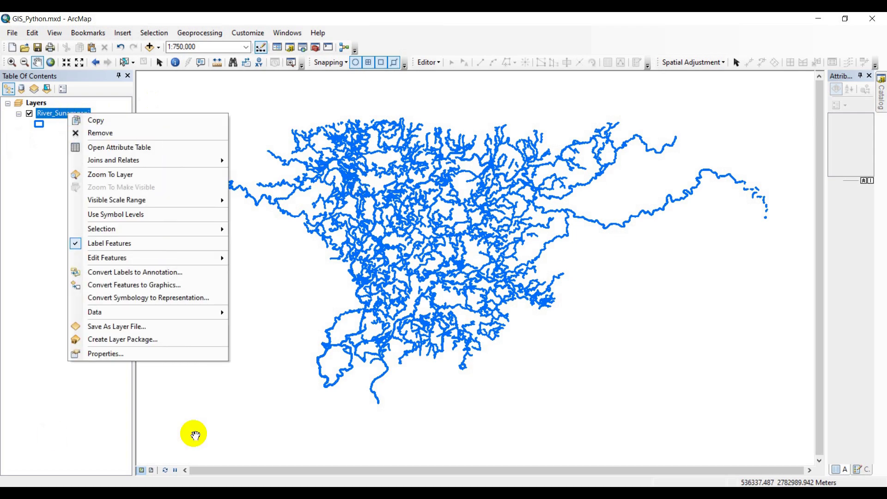
click(99, 357)
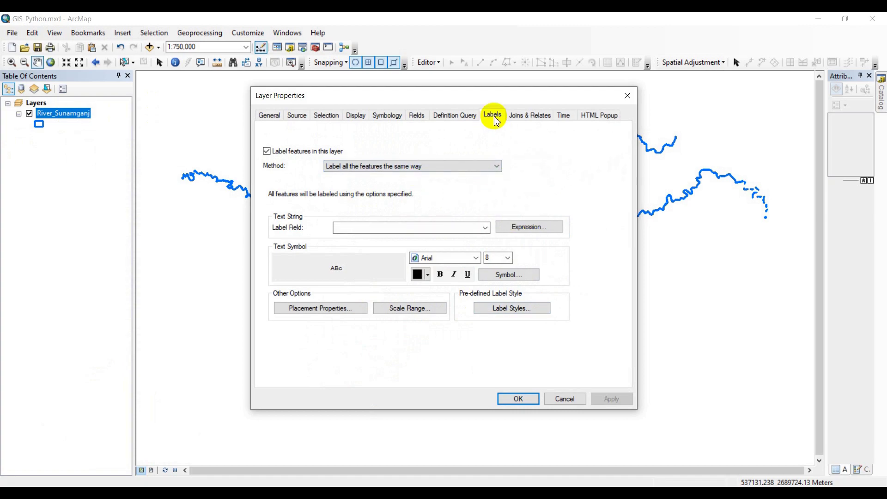
click(454, 115)
click(492, 115)
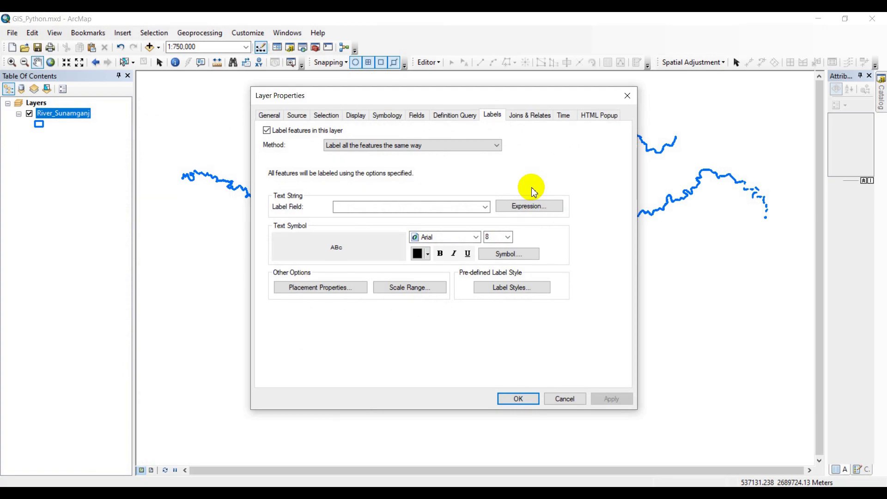
- Replace the [rcls] label expression with [reclass], then apply and close the properties
click(529, 205)
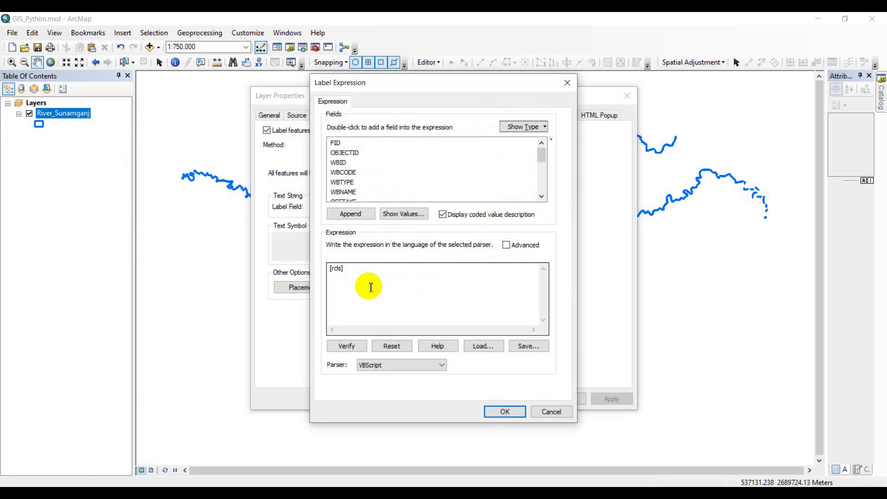
drag(343, 268, 329, 272)
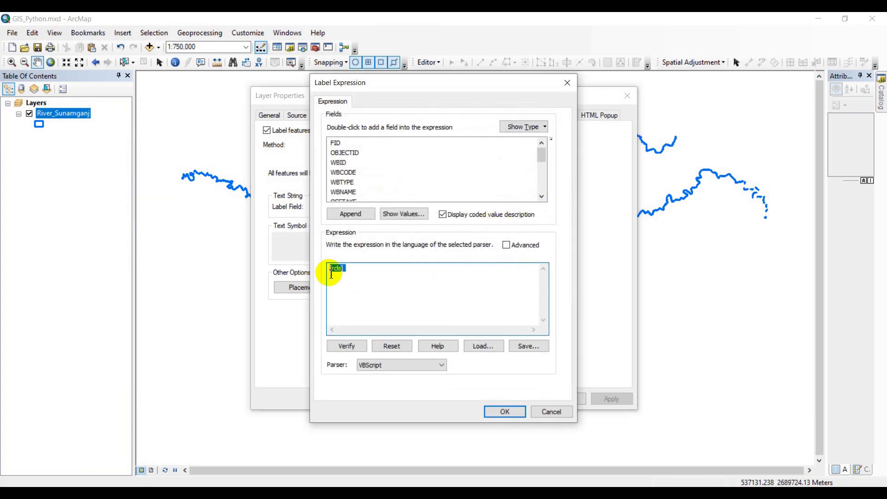
key(Delete)
scroll(370, 176, down, 5)
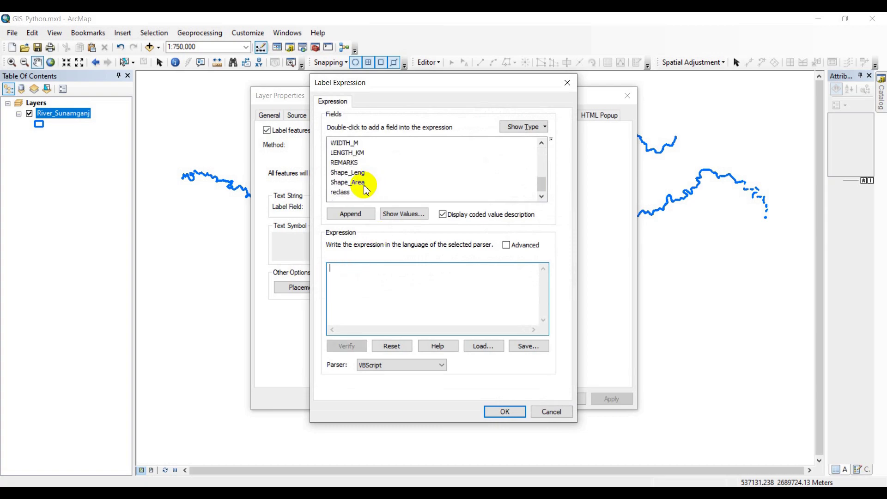
double_click(342, 192)
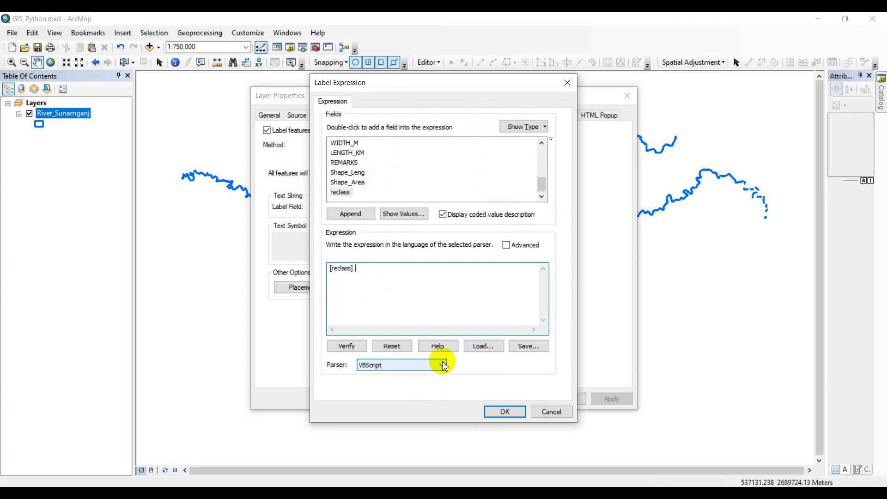
click(504, 412)
click(620, 403)
click(519, 398)
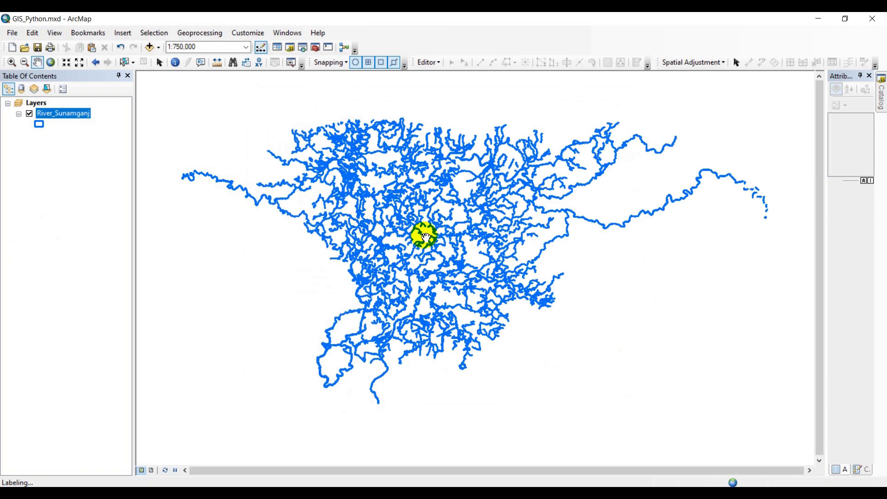
- Zoom in on the rivers and pan southeast to read the reclass labels
scroll(425, 237, up, 4)
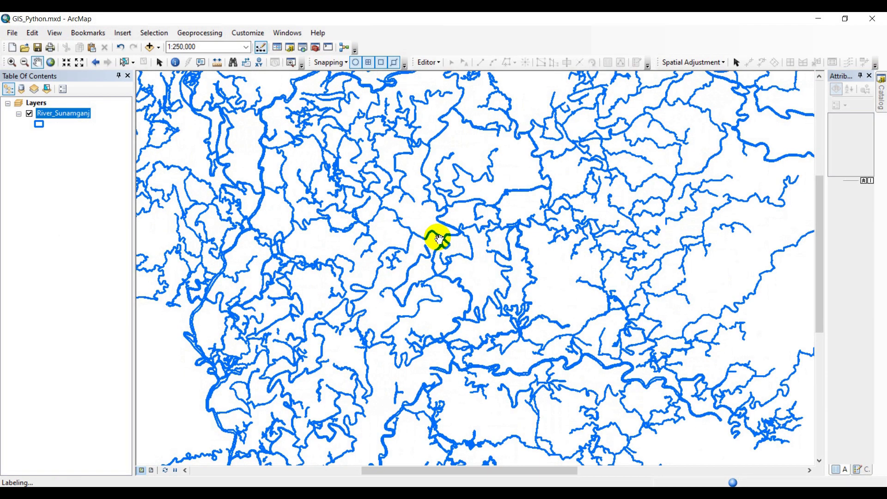
scroll(434, 240, up, 2)
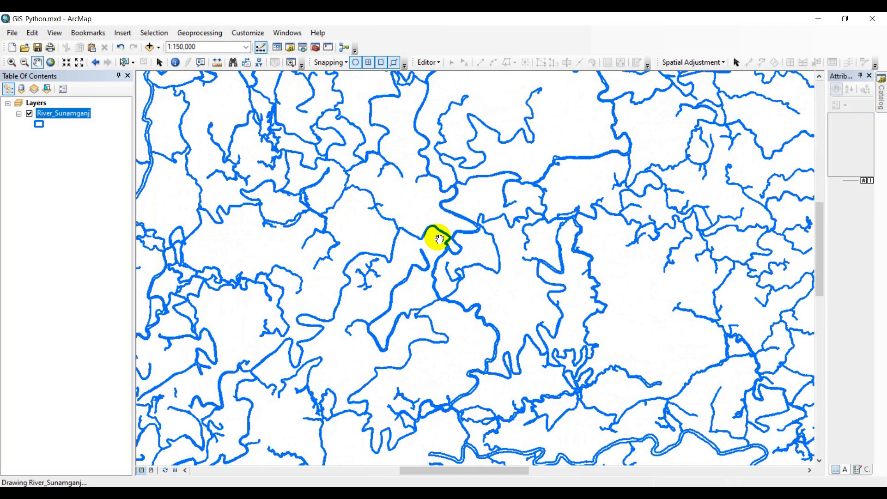
scroll(391, 276, up, 1)
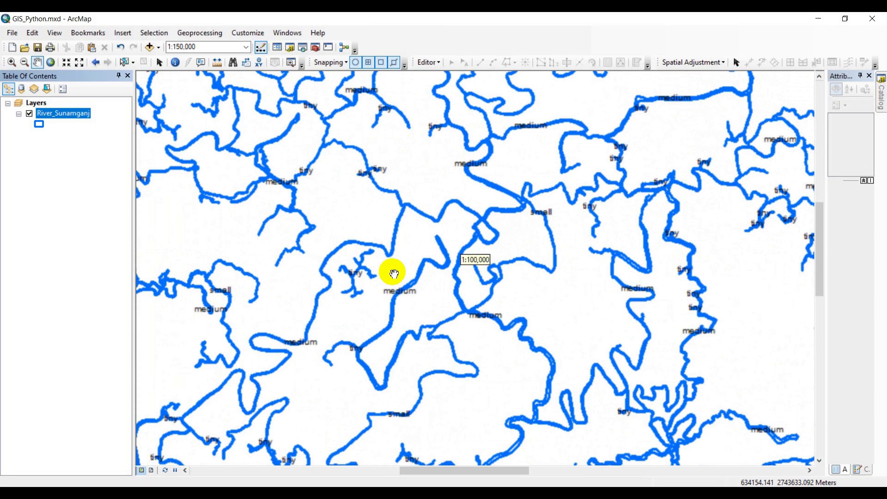
scroll(366, 224, up, 1)
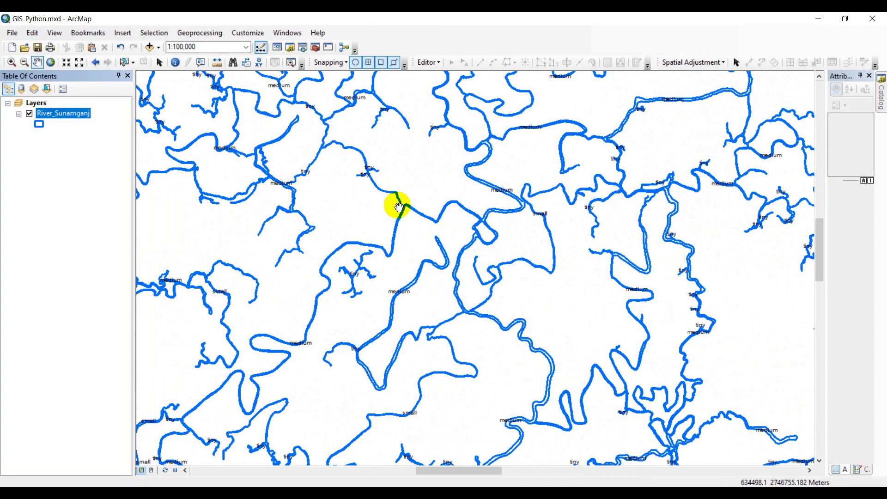
drag(506, 229, 278, 232)
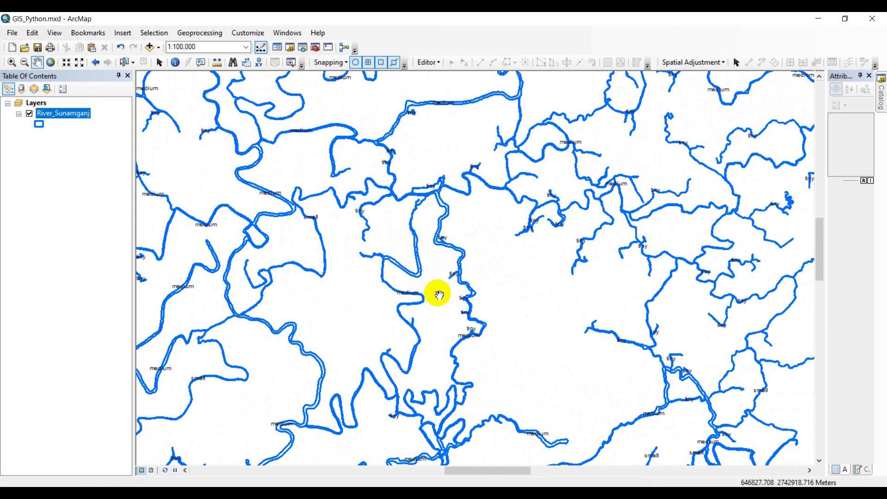
drag(428, 284, 329, 216)
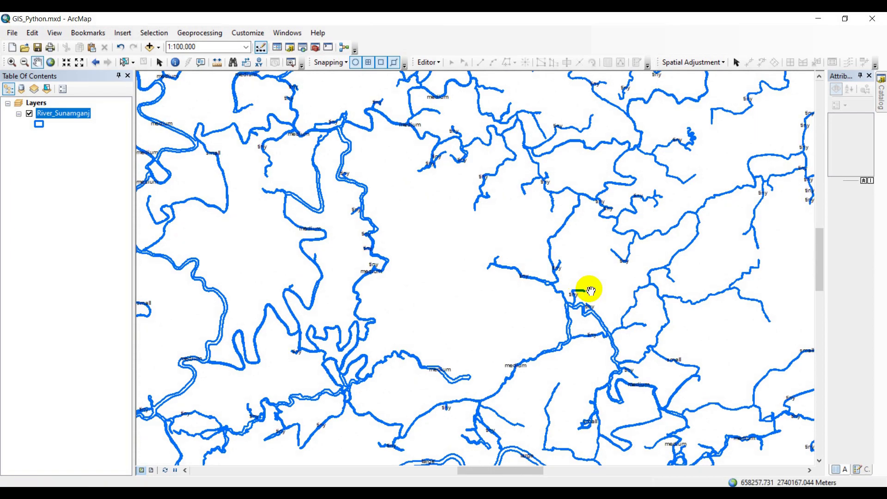
drag(562, 327, 388, 249)
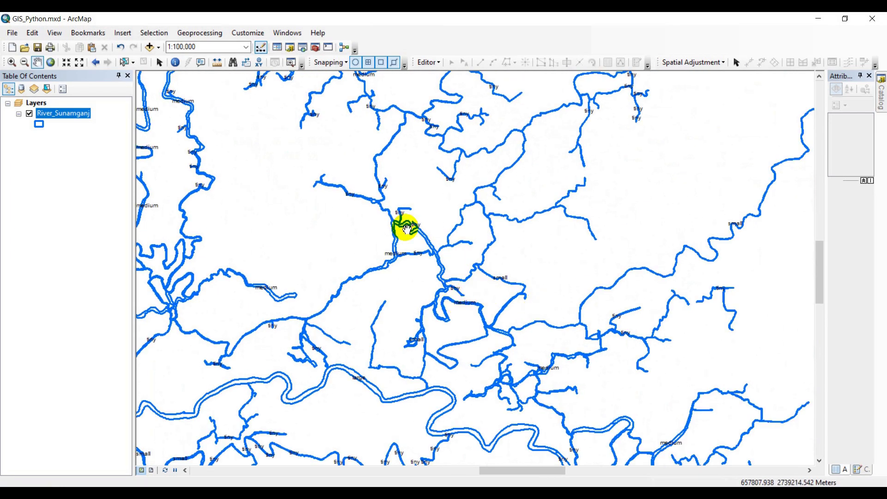
- Zoom in further and pan west to check the tiny, small and medium labels
scroll(425, 225, up, 4)
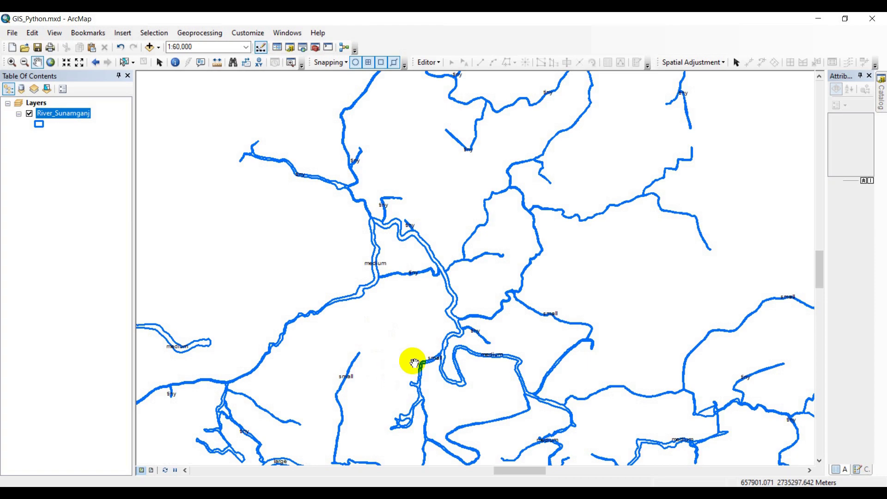
scroll(374, 314, up, 5)
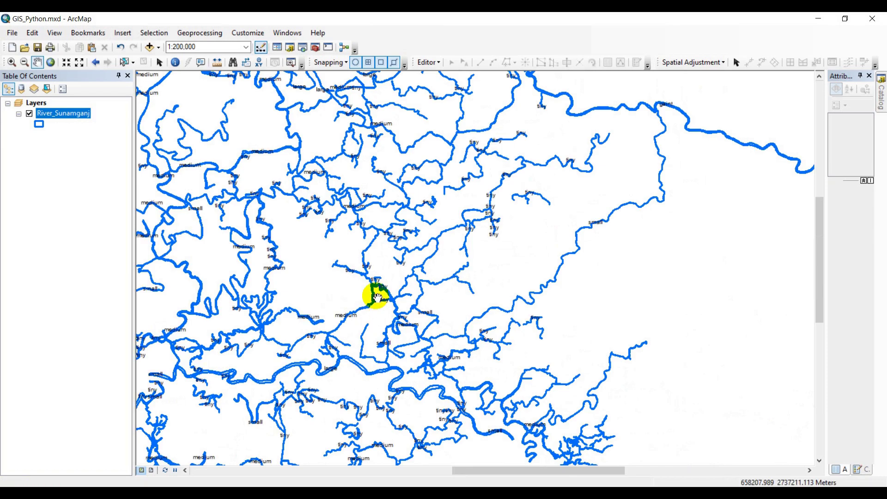
drag(273, 307, 459, 288)
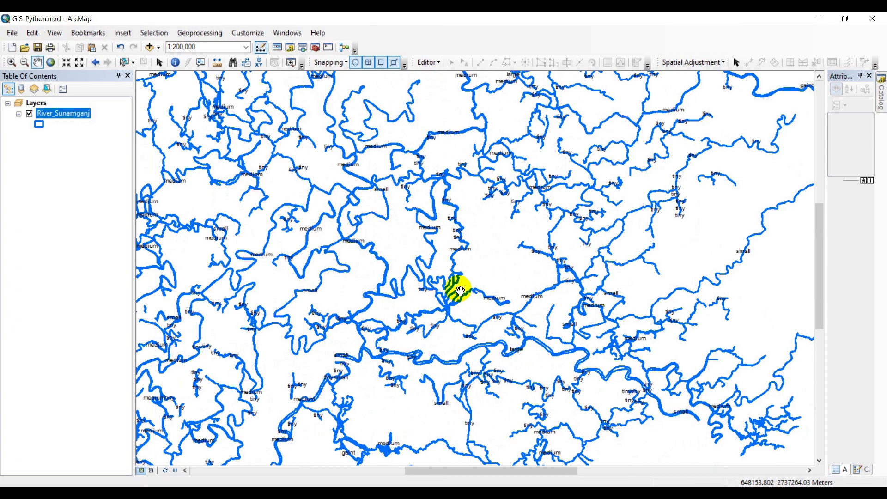
drag(337, 254, 418, 258)
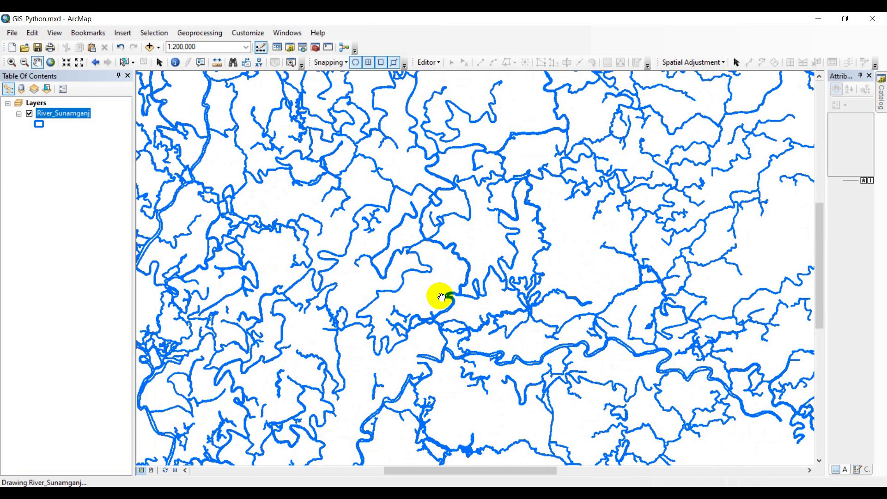
scroll(442, 297, up, 1)
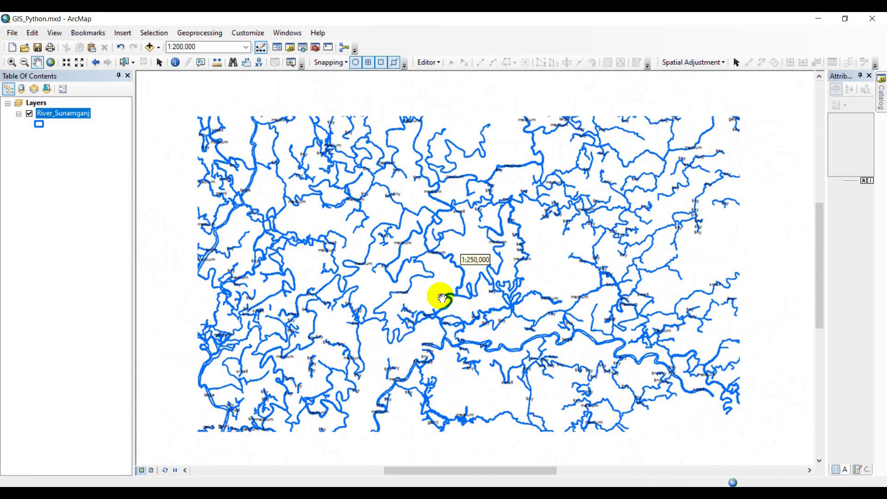